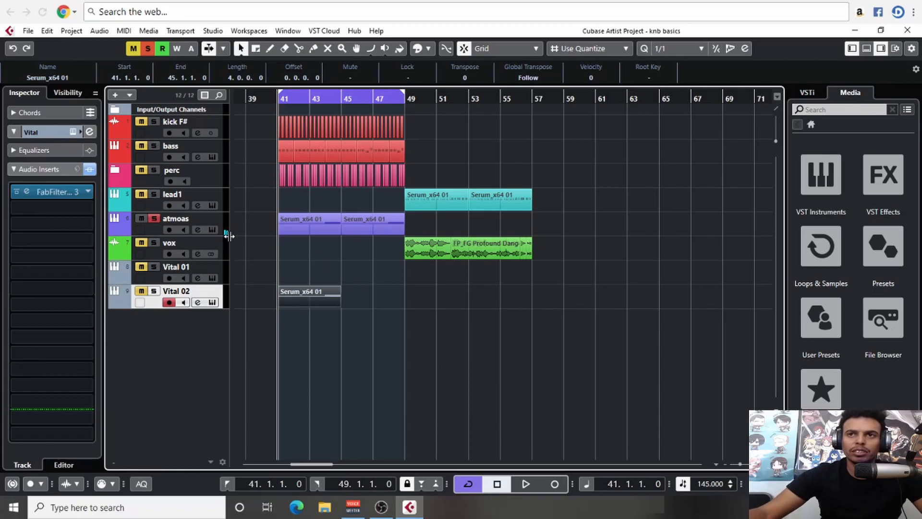
- Solo the Vital 02 track and take the atmoas track out of solo
click(159, 231)
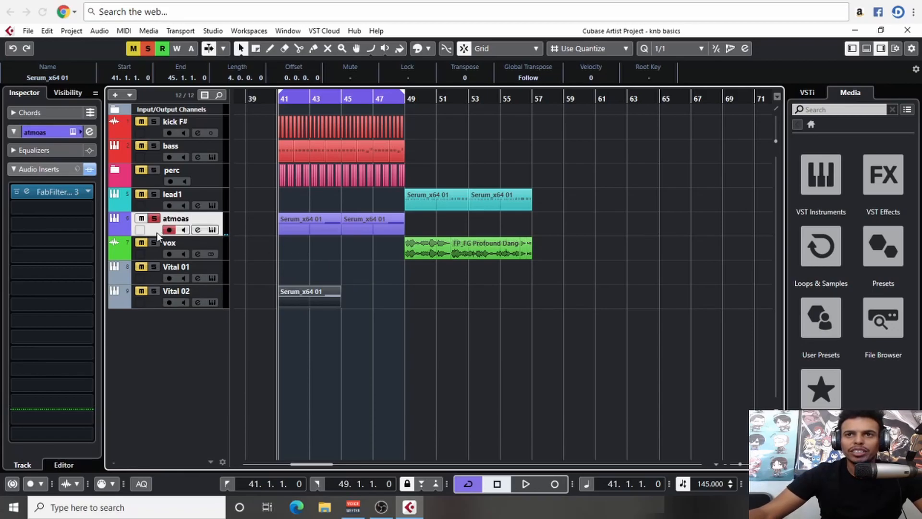
mouse_move(154, 235)
mouse_down()
mouse_move(154, 246)
mouse_move(154, 236)
mouse_up()
click(293, 261)
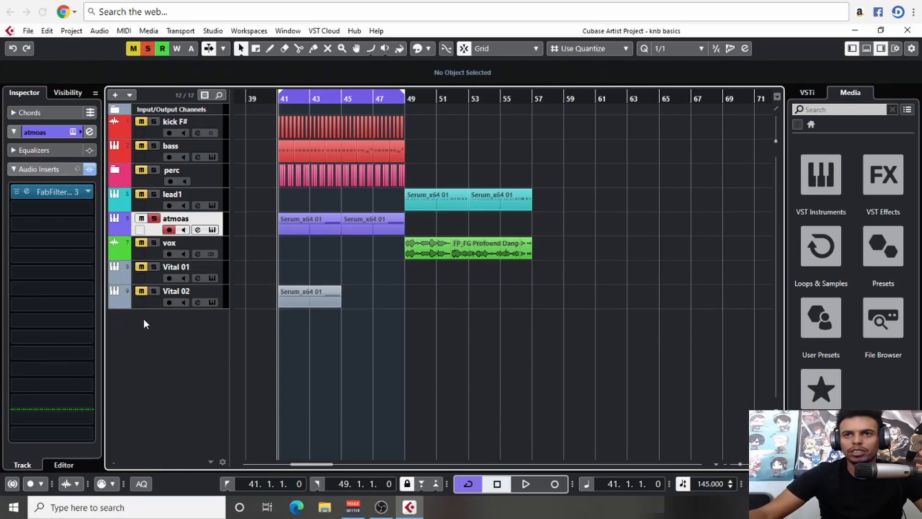
click(155, 302)
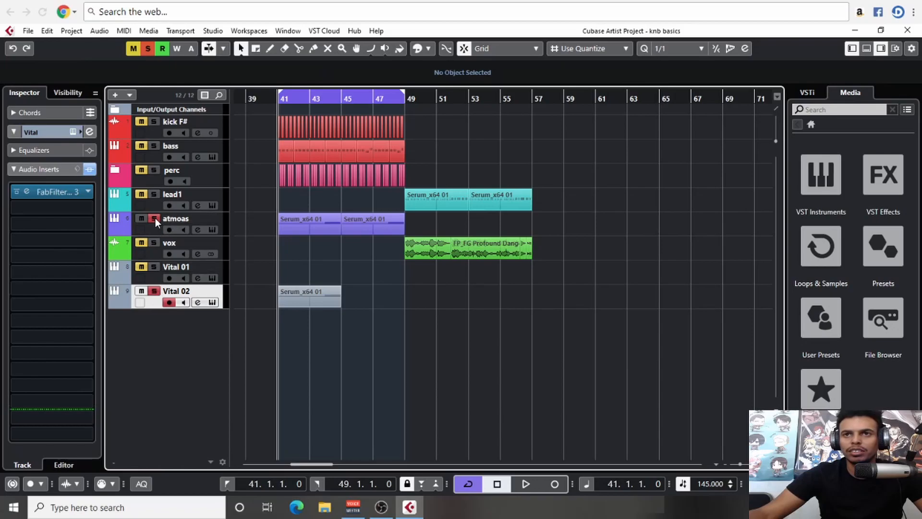
click(144, 228)
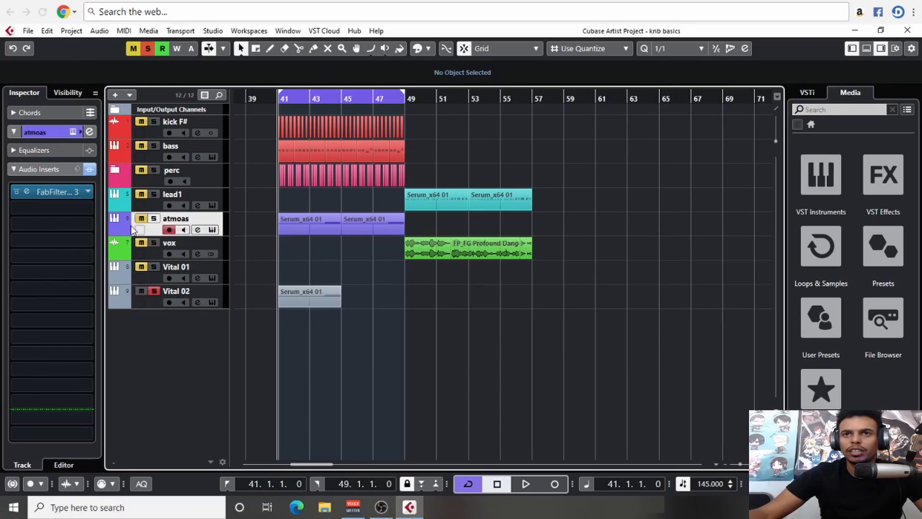
- Open the Serum instrument of the atmoas track and review its modulation matrix and oscillator settings
click(73, 132)
drag(440, 24, 601, 19)
click(588, 72)
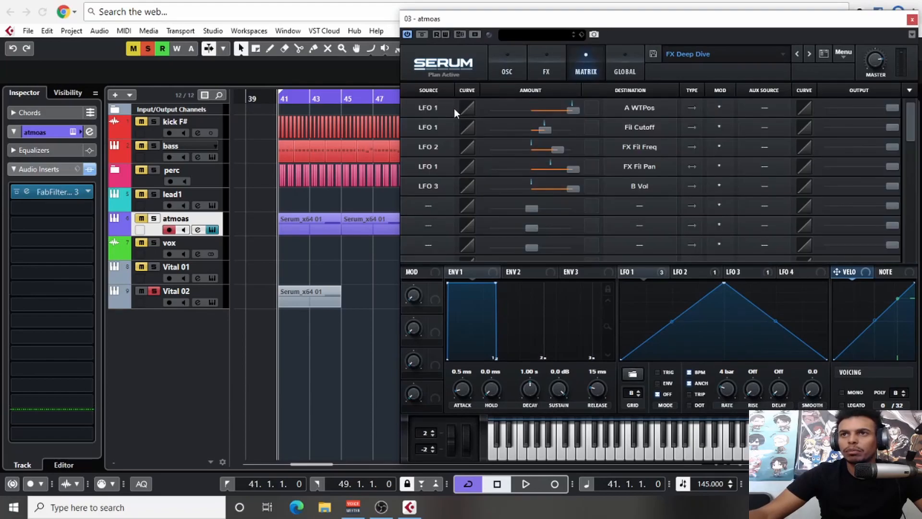
click(508, 70)
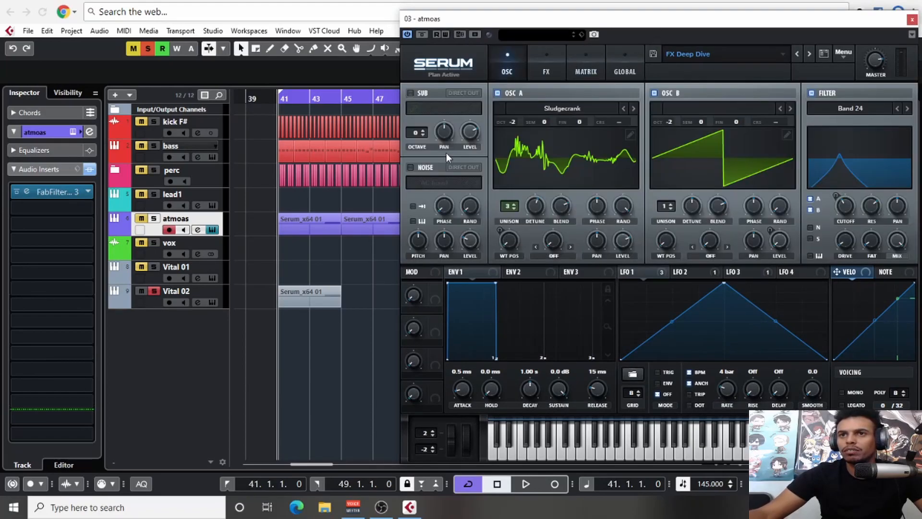
- Open the Vital instrument of the Vital 02 track and place it alongside the Serum window
click(156, 304)
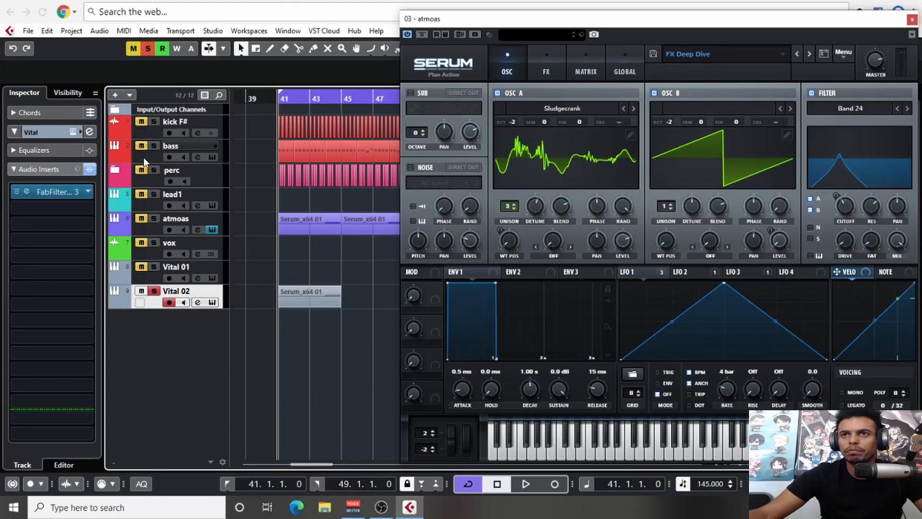
drag(130, 27, 596, 45)
click(655, 24)
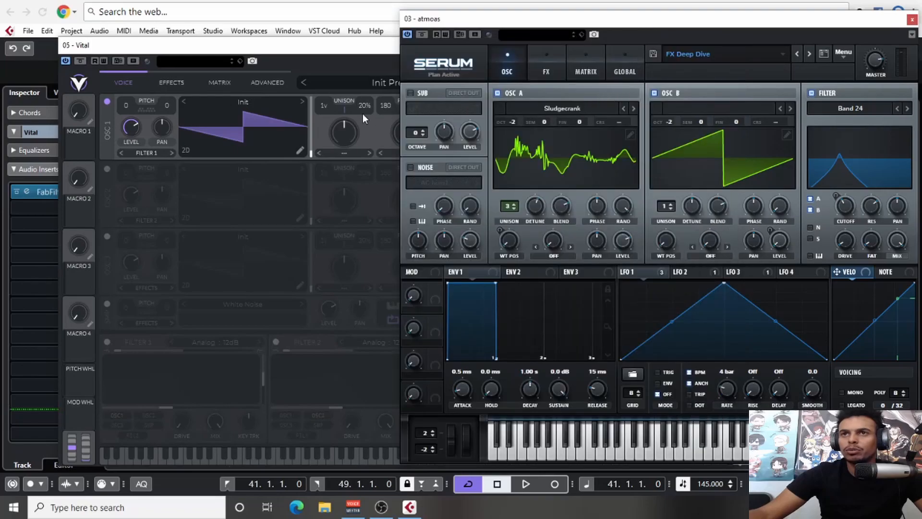
- Load the Granular Upgrade wavetable into Vital's oscillator 1
click(230, 101)
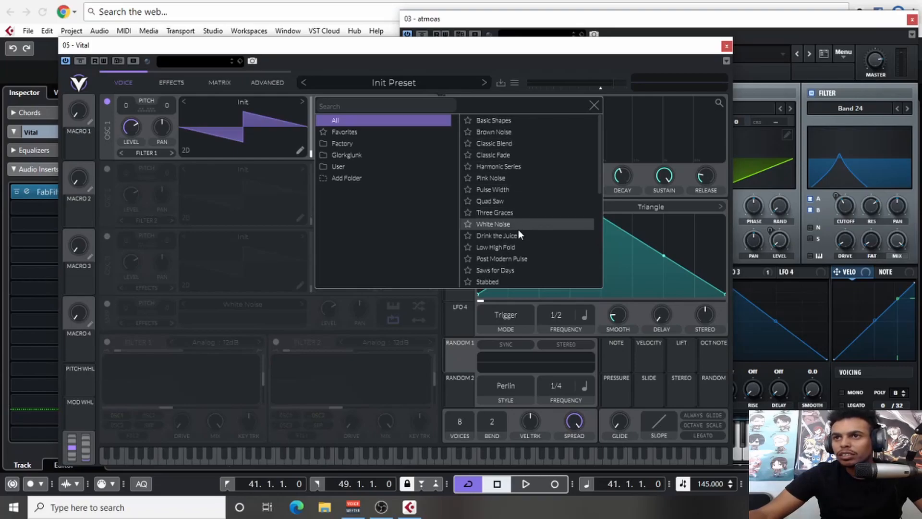
scroll(517, 240, down, 3)
scroll(517, 253, down, 2)
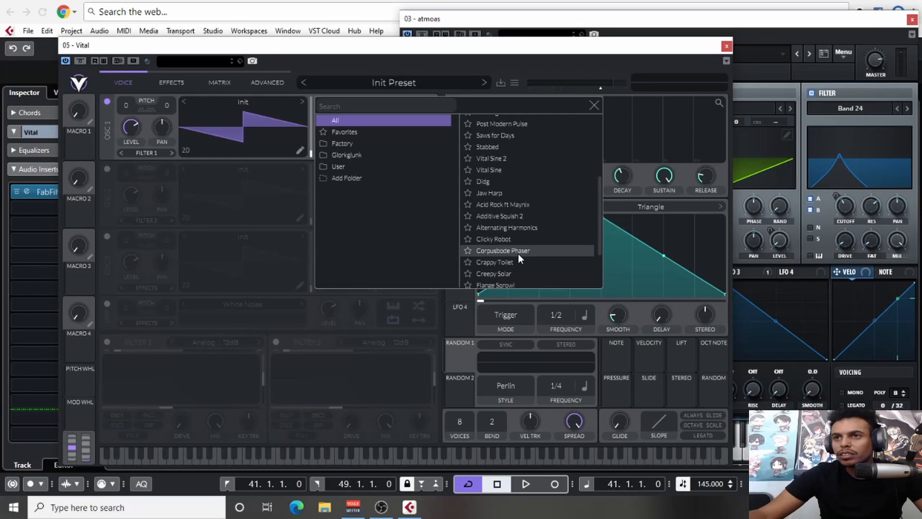
scroll(515, 268, down, 1)
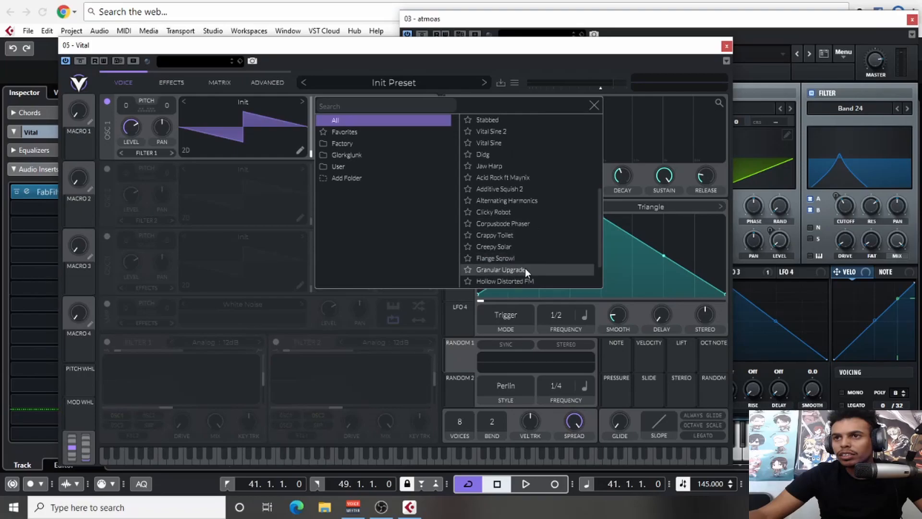
click(525, 269)
click(220, 204)
- Transpose oscillator 1 to -24 semitones and enable oscillator 2, also transposed to -24
drag(379, 48, 399, 178)
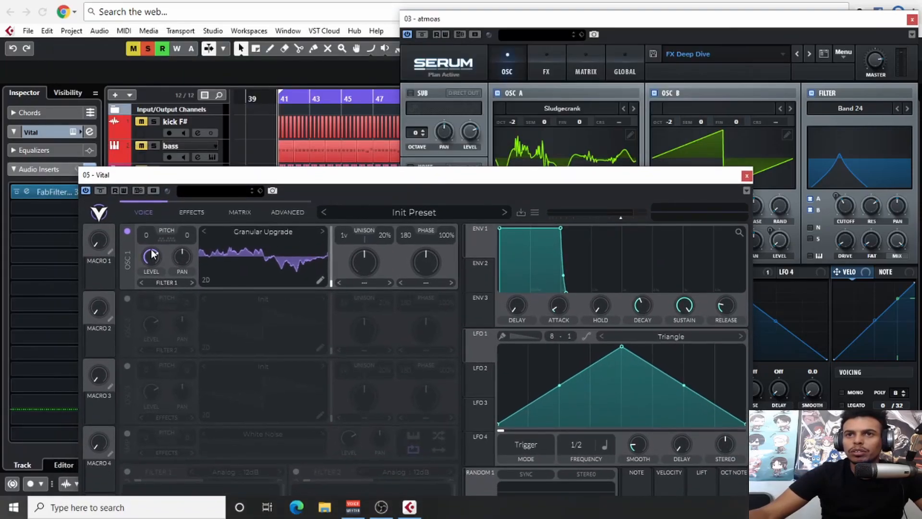
drag(153, 236, 152, 255)
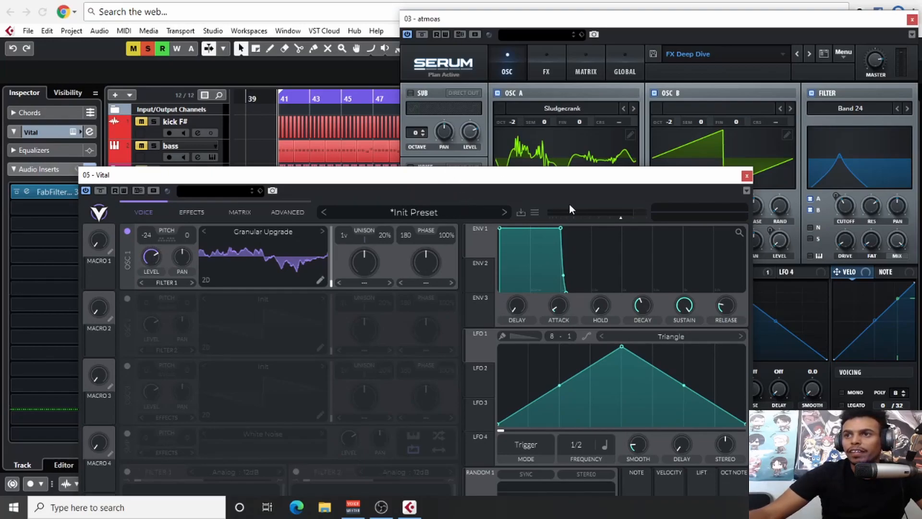
drag(690, 176, 642, 188)
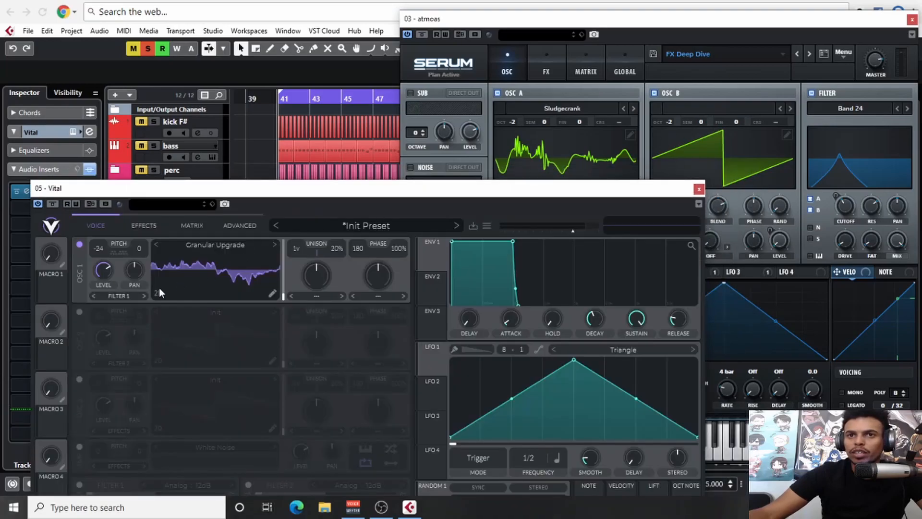
click(79, 312)
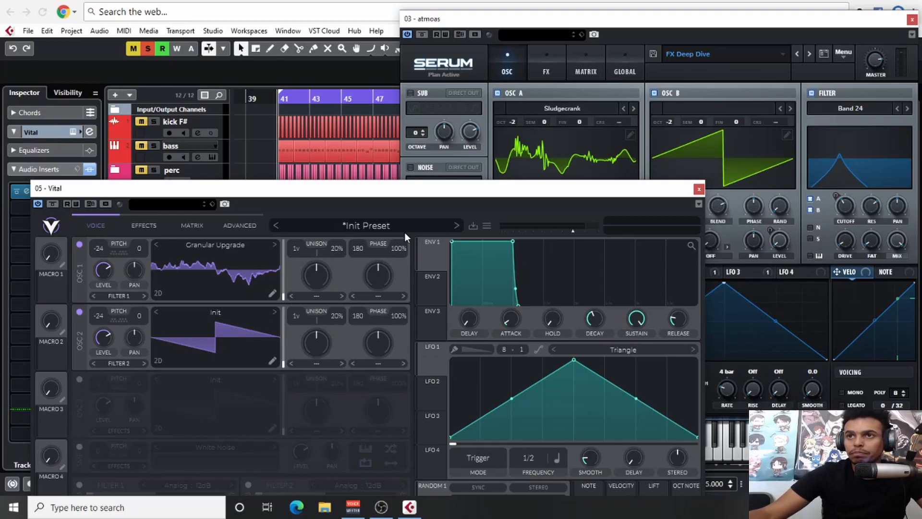
drag(410, 192, 467, 65)
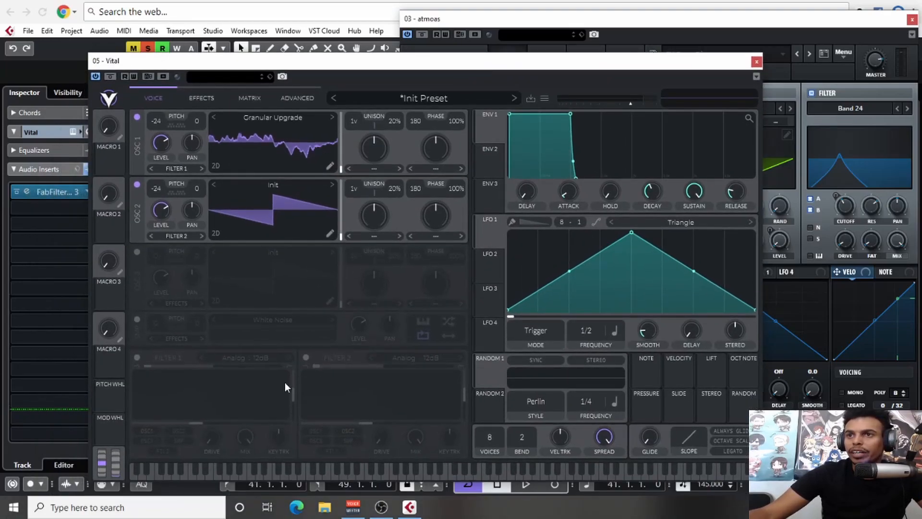
- Enable Filter 1 in Vital and lower its cutoff to match the filter in Serum
click(138, 358)
mouse_move(202, 428)
mouse_down()
mouse_move(223, 424)
mouse_move(210, 424)
mouse_up()
drag(164, 373, 240, 359)
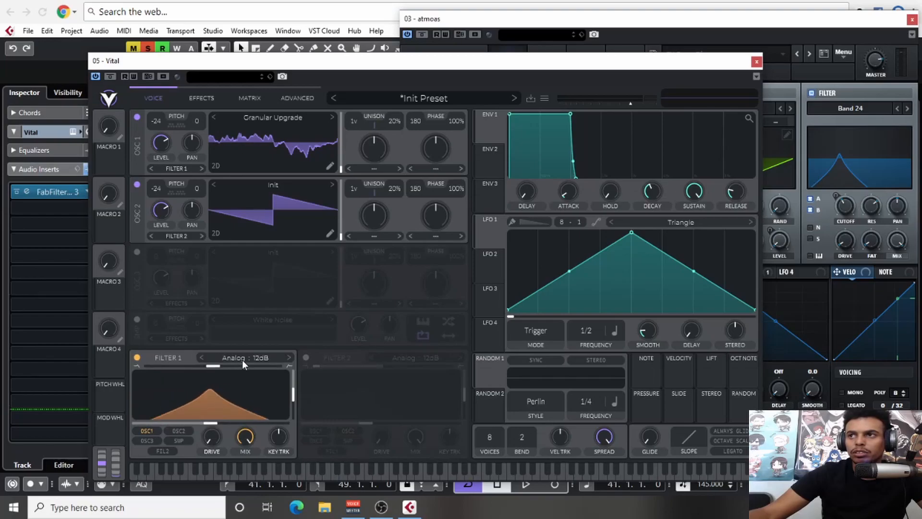
drag(215, 424, 177, 426)
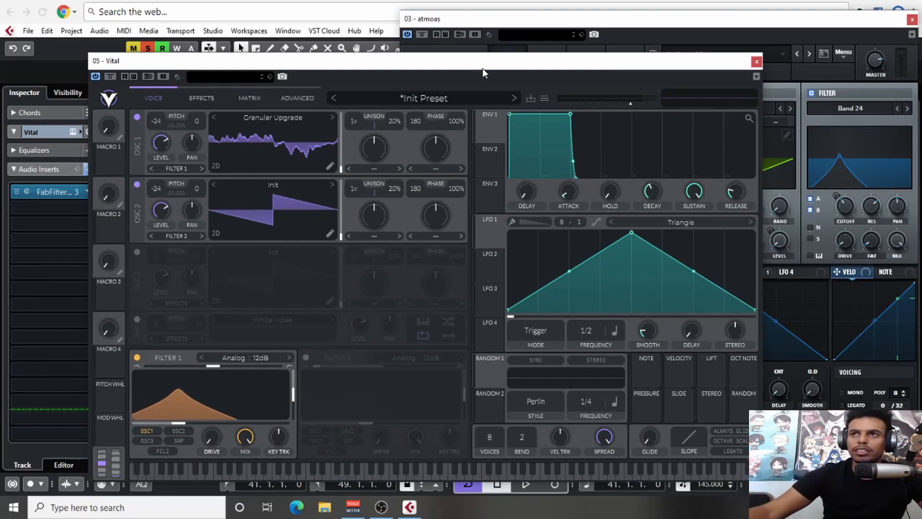
- Set oscillator 1's unison to 3 voices with 35% detune and route oscillator 2 to Filter 1
drag(637, 65, 726, 270)
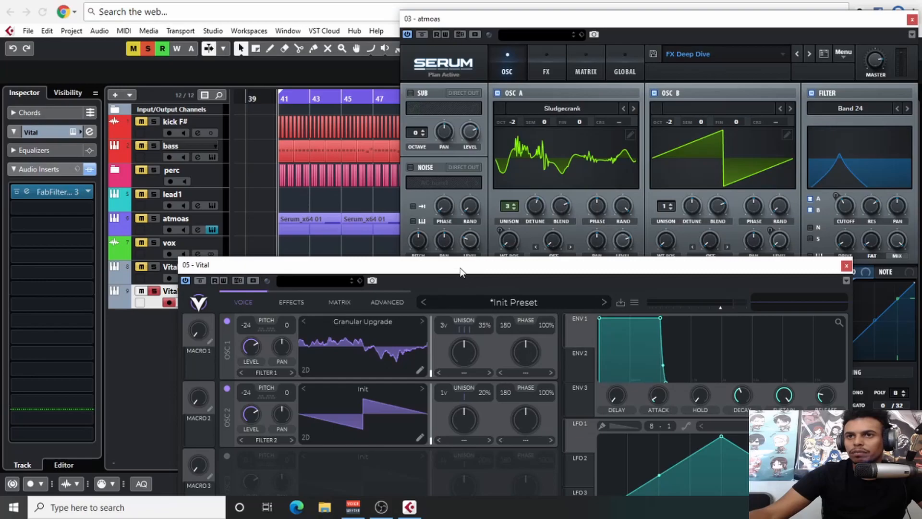
drag(460, 267, 466, 177)
click(280, 349)
click(272, 362)
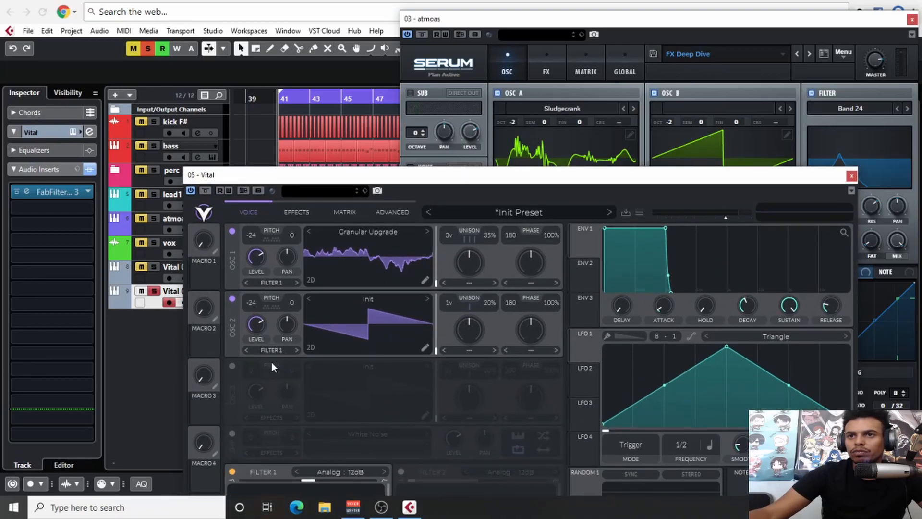
- Compare with Serum's filter and raise the resonance of Vital's Filter 1 to about 71%
drag(678, 174, 446, 273)
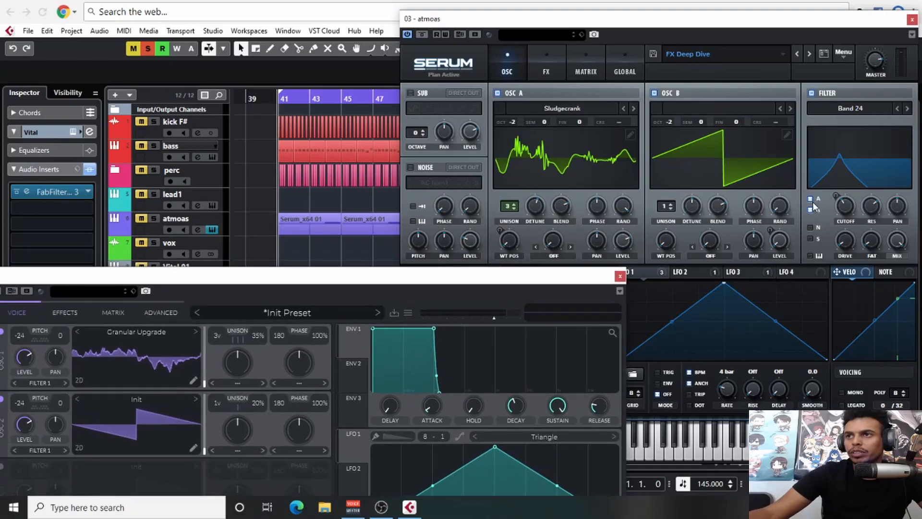
drag(369, 279, 460, 93)
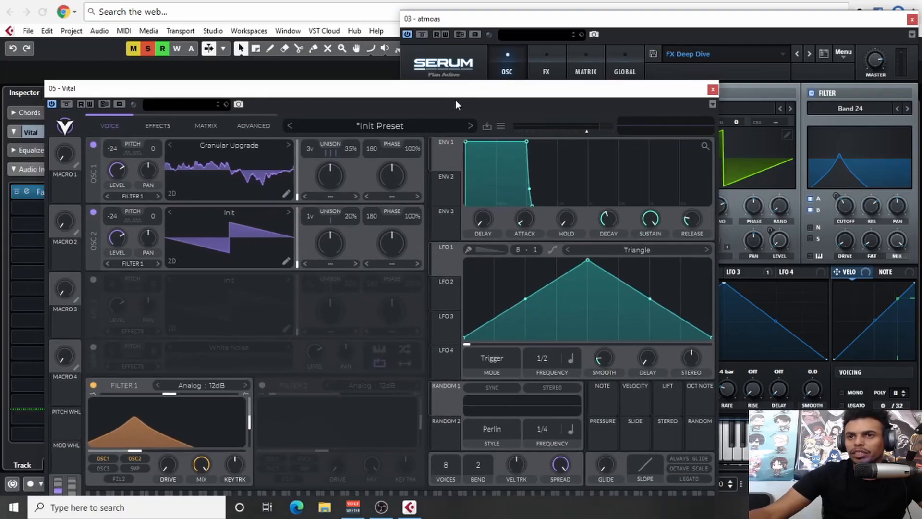
drag(250, 425, 250, 416)
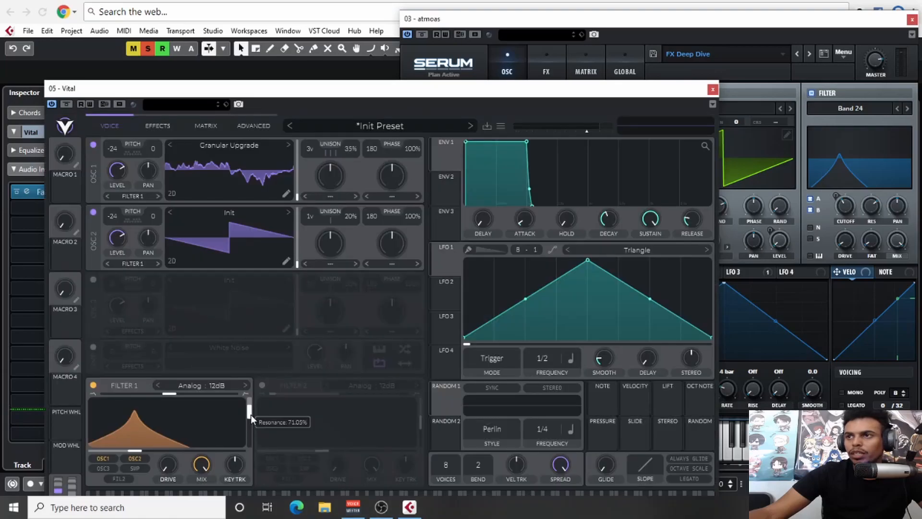
- Check Serum's modulation matrix and assign Vital's LFO 1 to oscillator 1's wavetable position
mouse_move(575, 89)
mouse_down()
mouse_move(491, 139)
mouse_move(574, 117)
mouse_move(568, 107)
mouse_up()
click(587, 67)
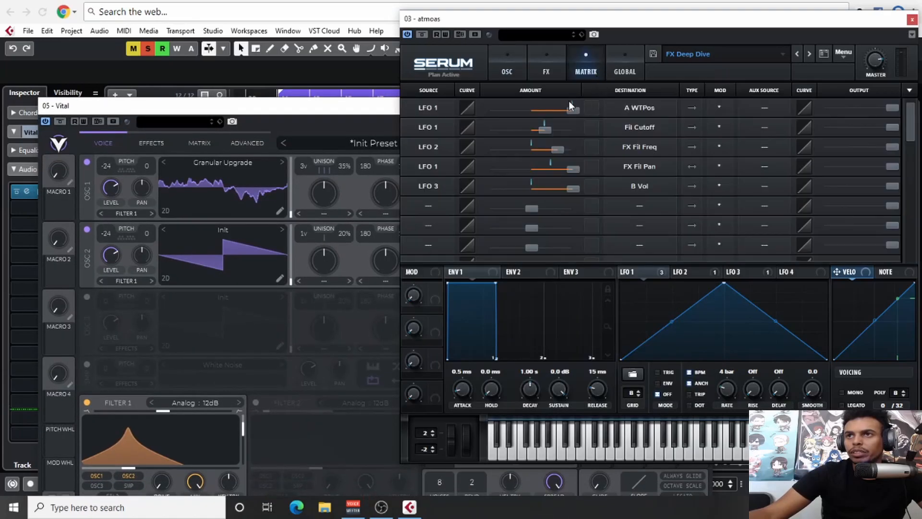
click(360, 116)
drag(360, 115, 389, 115)
drag(467, 281, 308, 187)
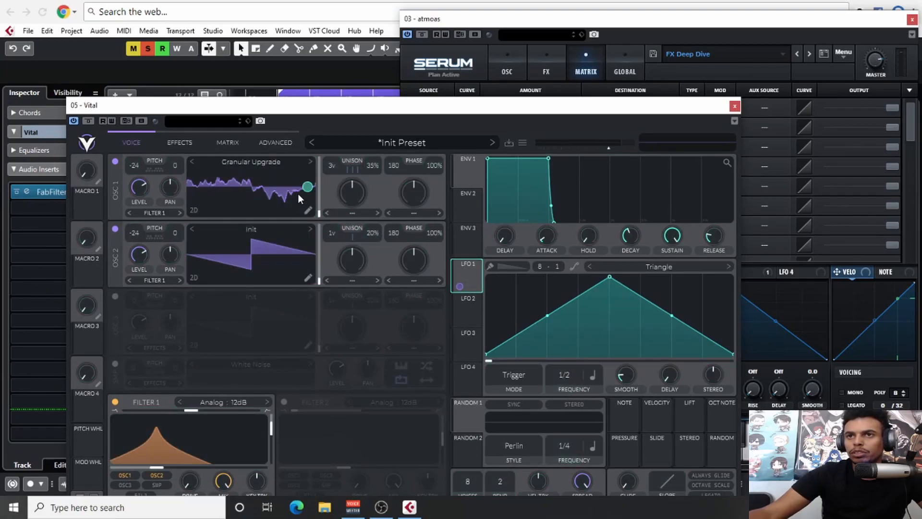
- Match Vital's LFO 1 to Serum's by setting its frequency to 4/1 and its smoothing to minimum
drag(464, 109, 338, 127)
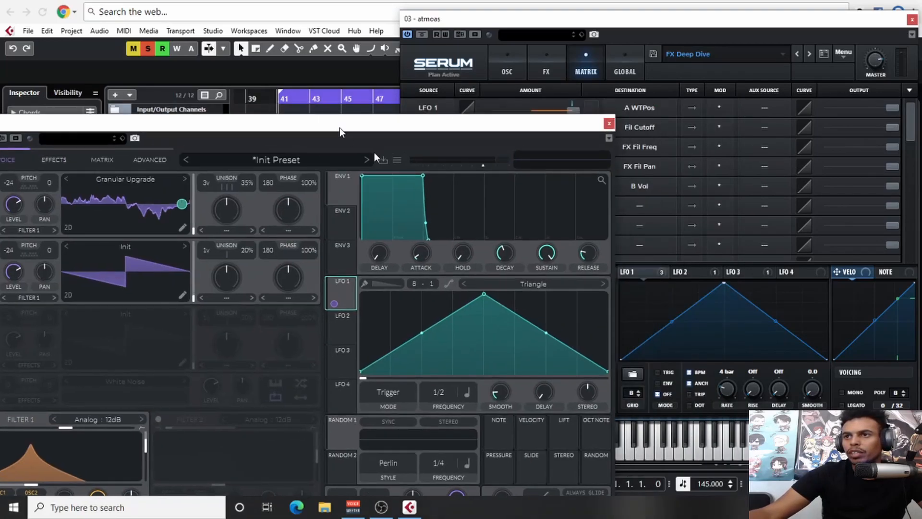
click(657, 271)
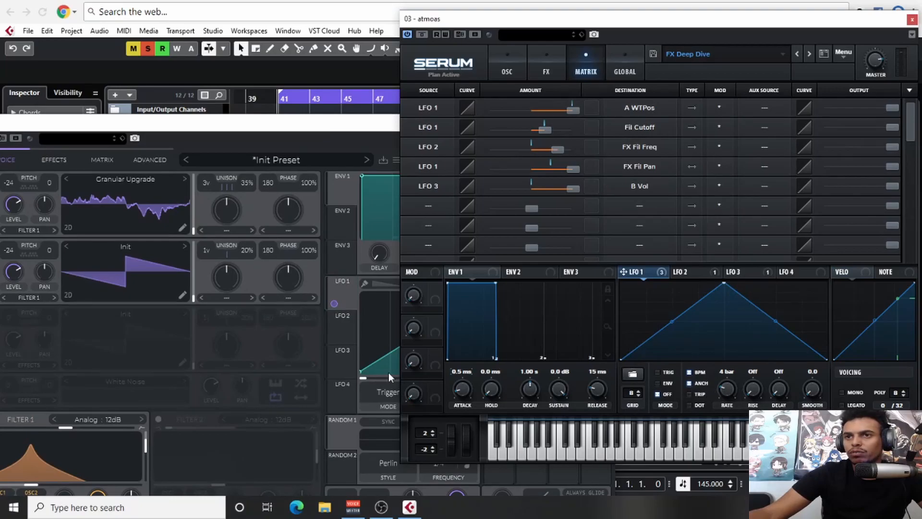
click(378, 342)
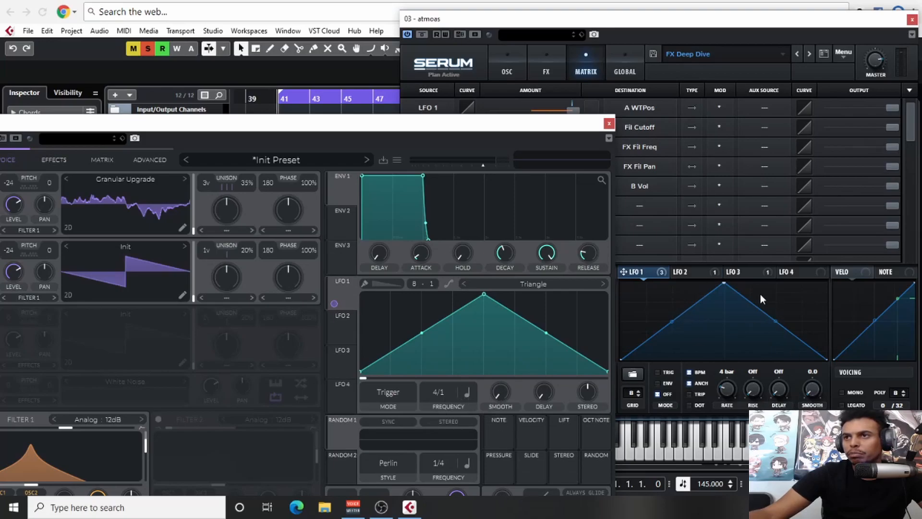
- Assign LFO 1 to the cutoff of Vital's Filter 1, using Serum's cutoff modulation as the reference
drag(530, 126, 669, 150)
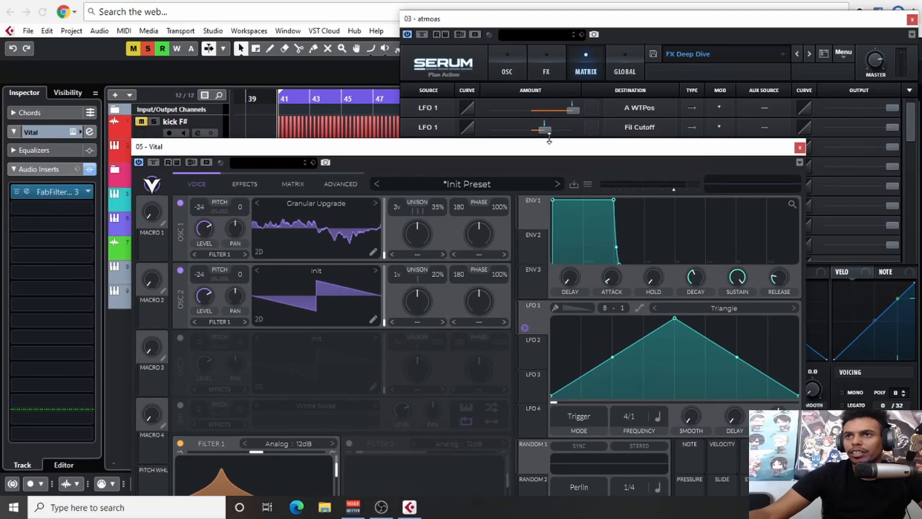
drag(546, 148, 578, 82)
drag(559, 260, 288, 430)
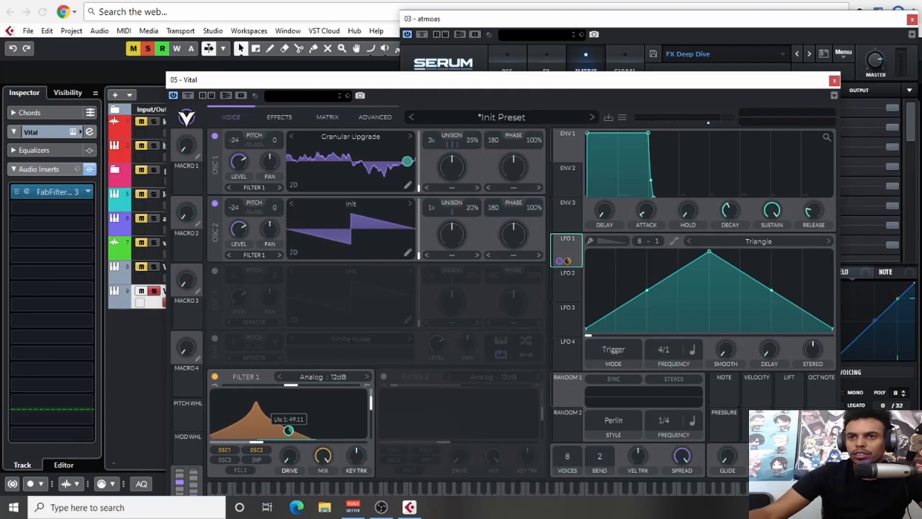
click(664, 34)
click(507, 70)
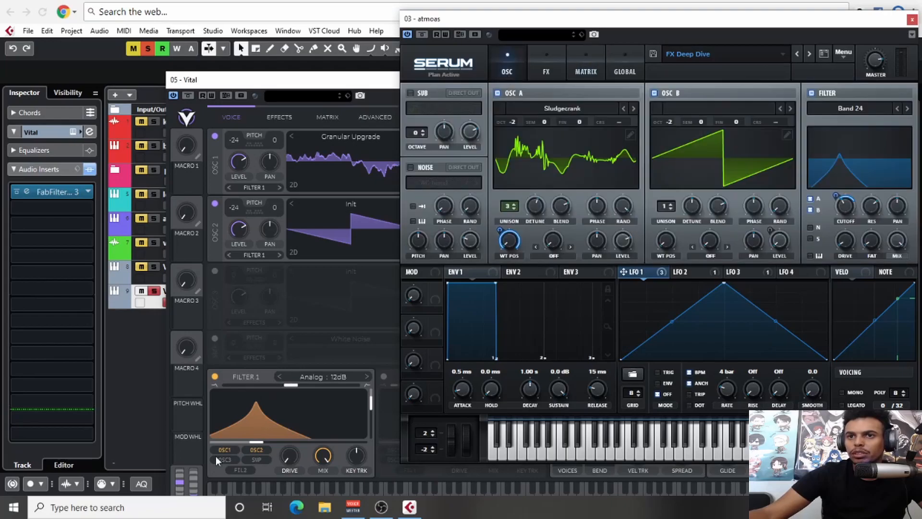
click(289, 430)
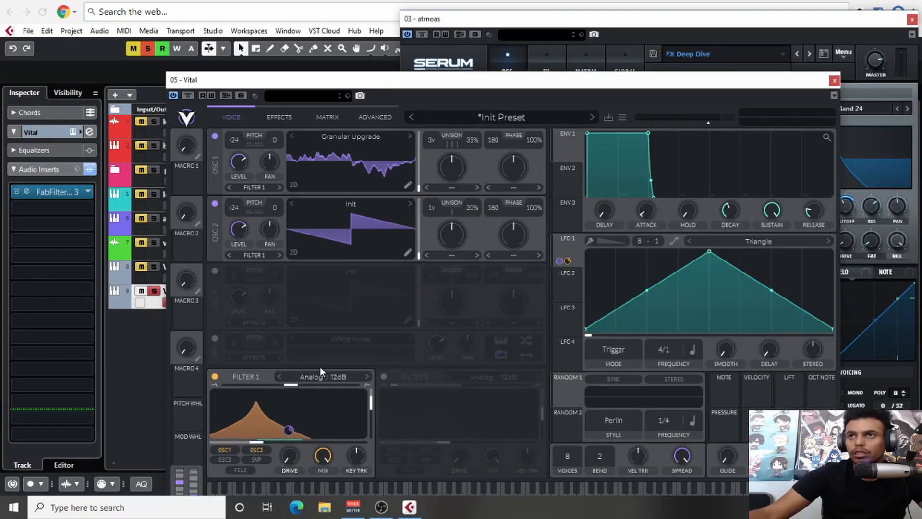
- Review the remaining modulation assignments and the effects rack of the Serum patch
click(621, 24)
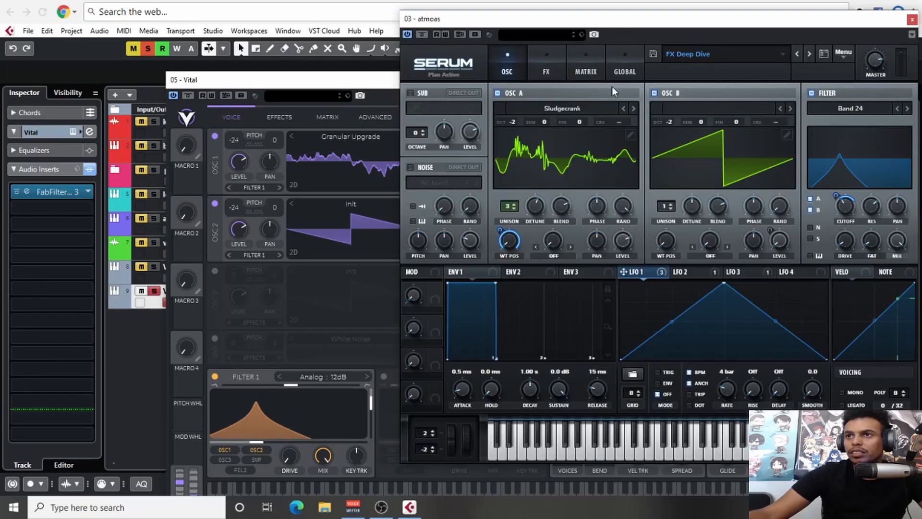
click(574, 75)
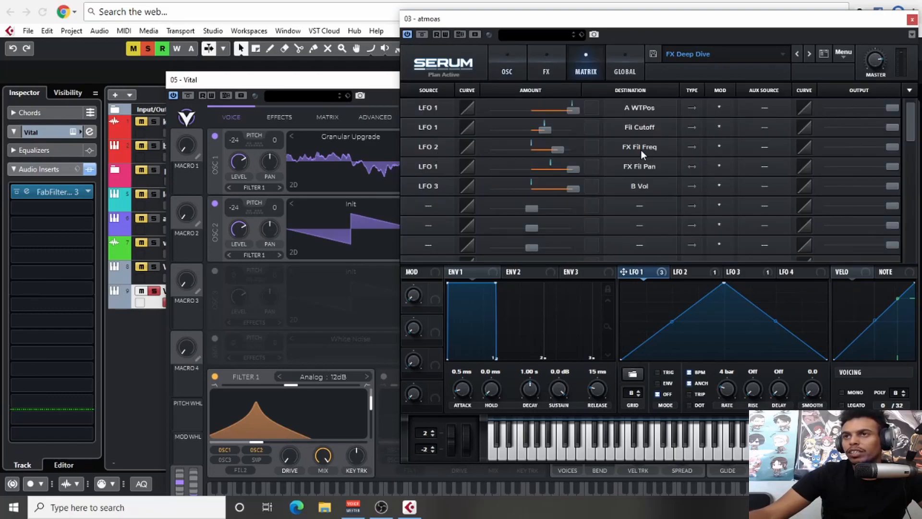
click(548, 72)
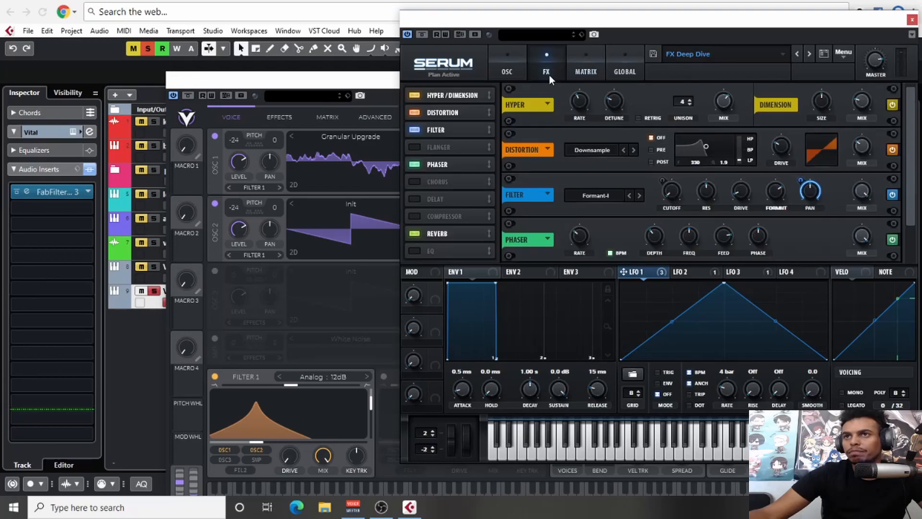
- Check Serum's LFO 2, and enable Vital's effects filter with the Formant : AOIE mode to match Serum's formant filter
click(691, 272)
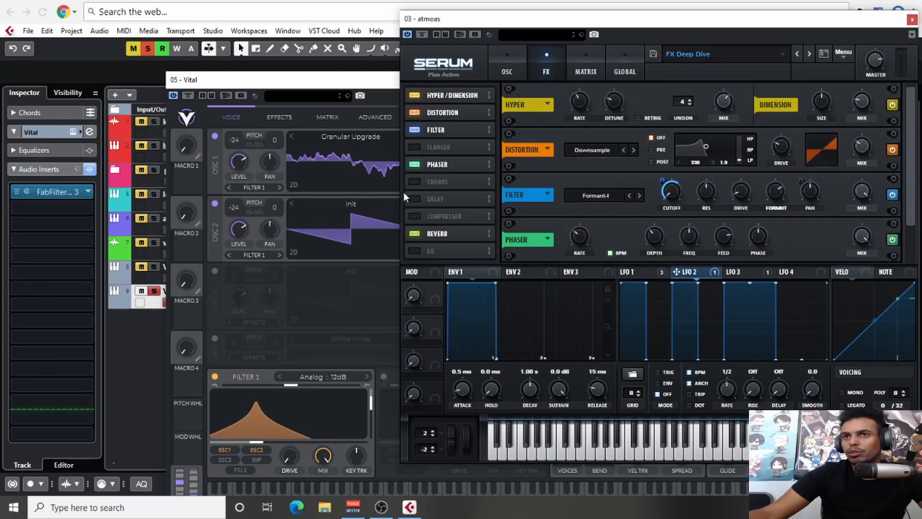
click(348, 84)
click(280, 118)
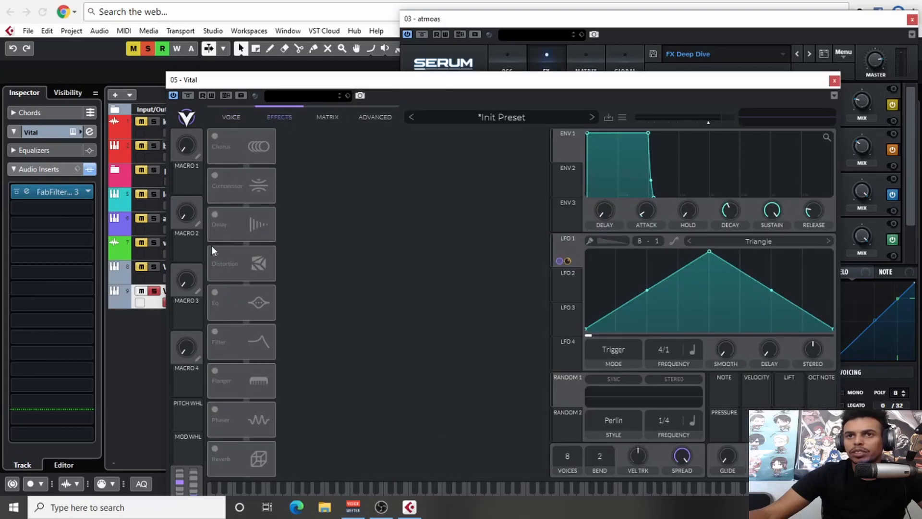
click(215, 332)
click(353, 143)
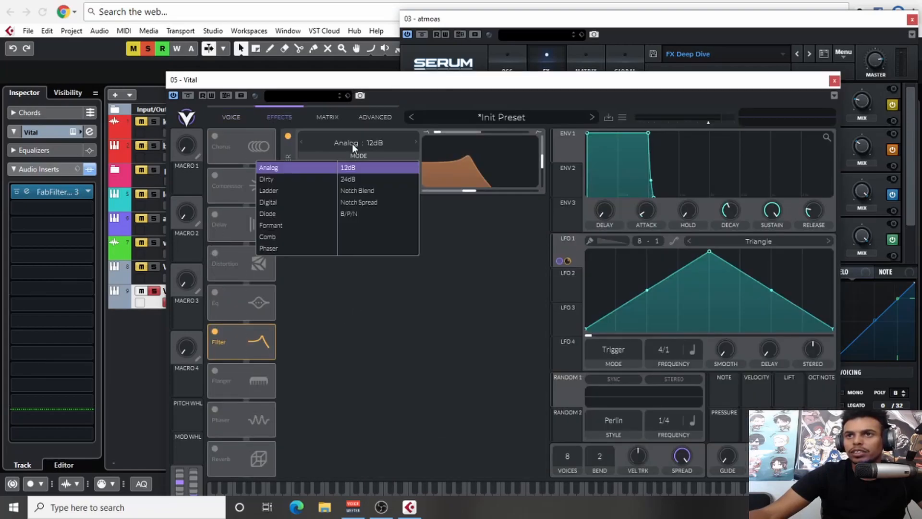
click(279, 226)
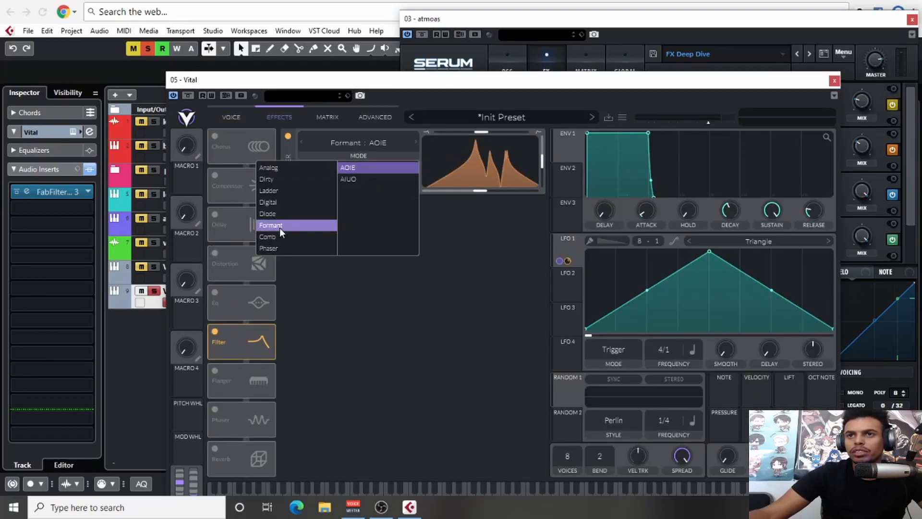
click(442, 226)
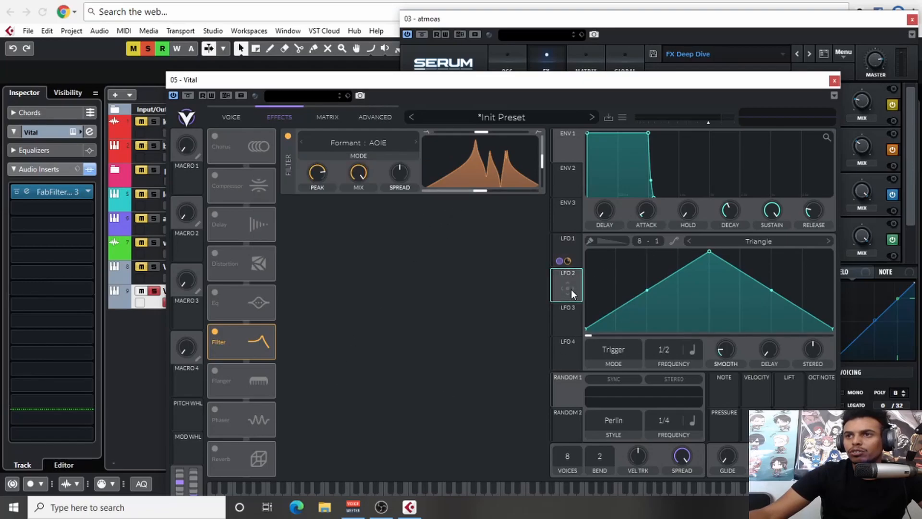
- Assign Vital's LFO 2 to the effects filter's horizontal formant control and set that control to its minimum
click(646, 35)
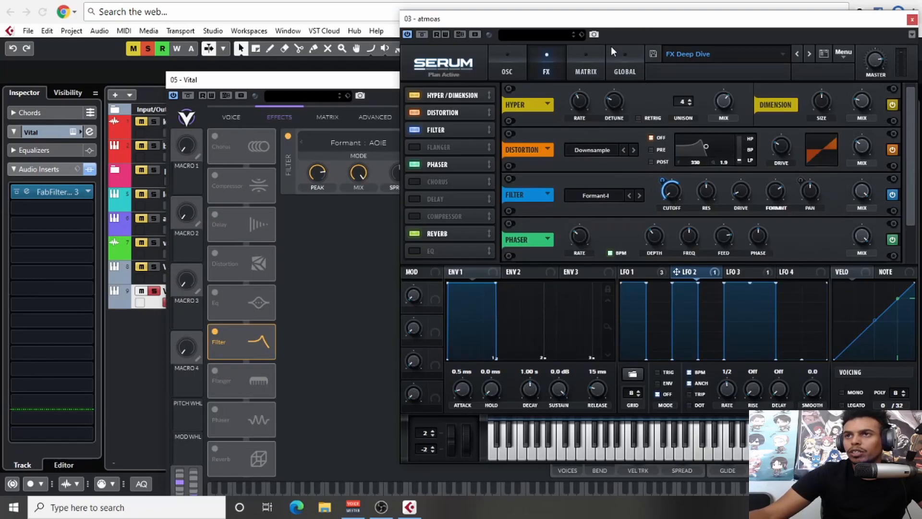
click(378, 92)
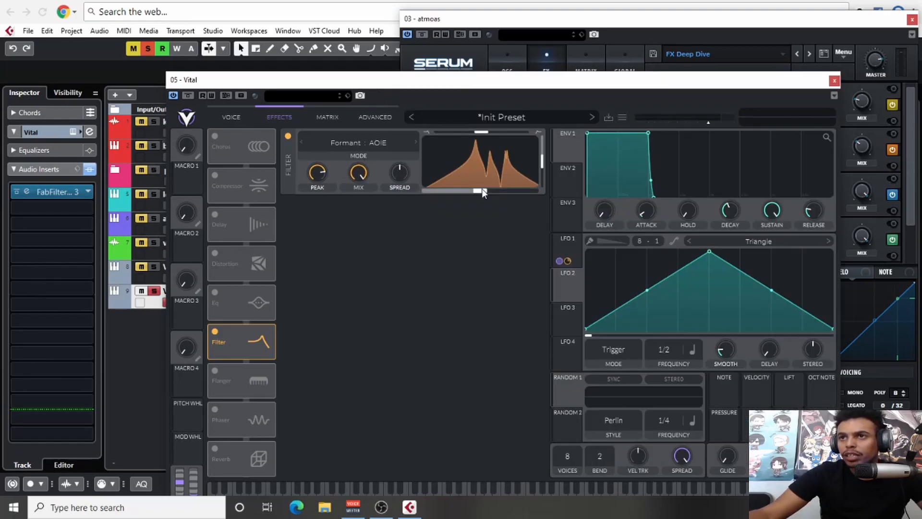
mouse_move(577, 286)
mouse_down()
mouse_move(465, 230)
mouse_move(485, 181)
mouse_move(481, 191)
mouse_up()
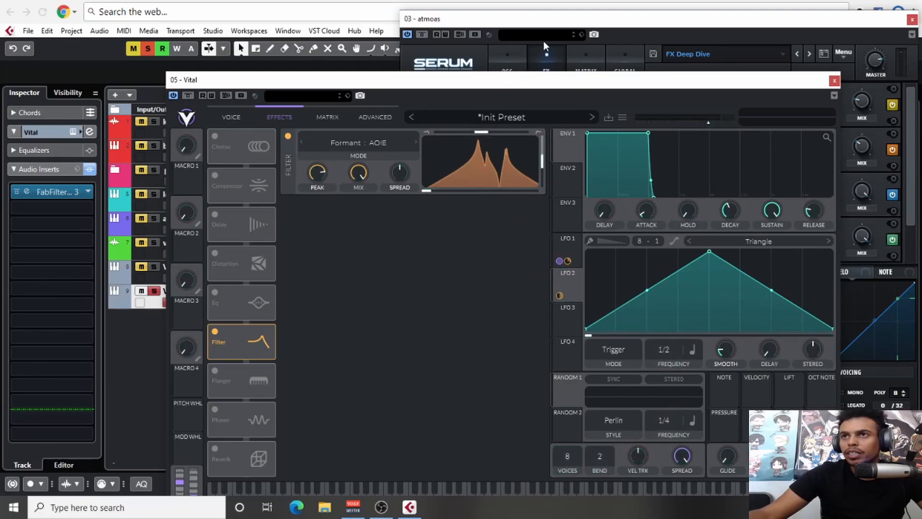
- Redraw Vital's LFO 2 as Serum's stepped on/off pattern using the Step brush, and set its smoothing to minimum
click(556, 25)
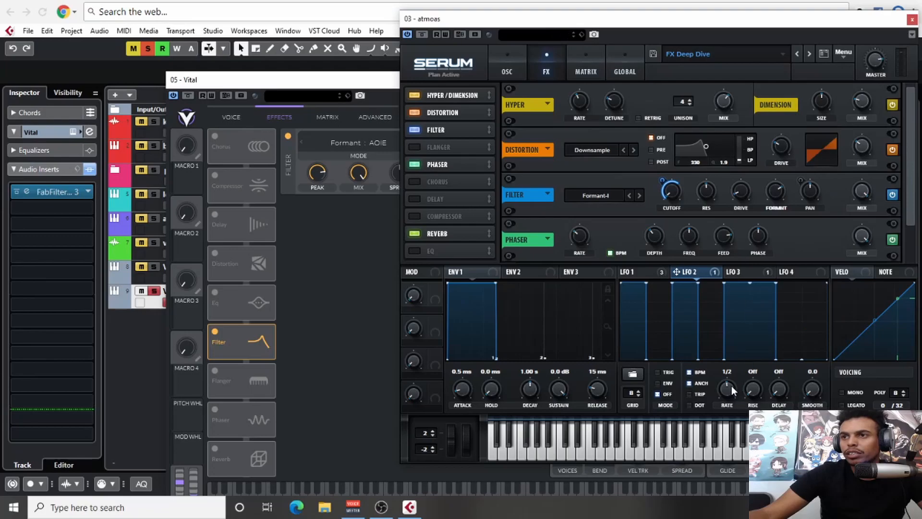
click(387, 83)
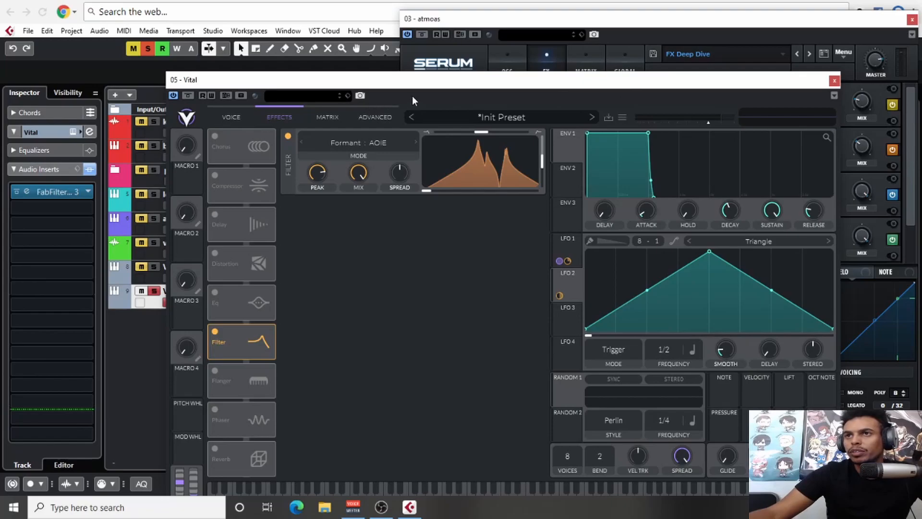
drag(432, 89, 164, 81)
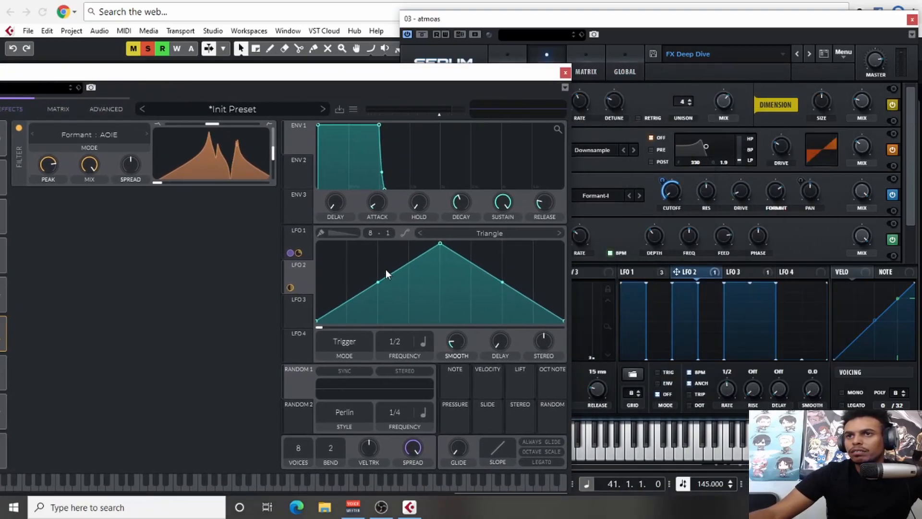
click(348, 234)
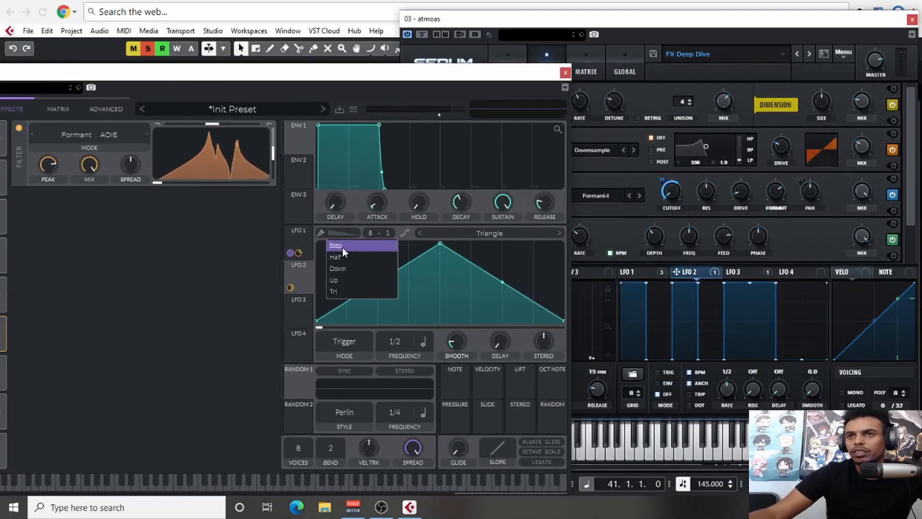
click(341, 246)
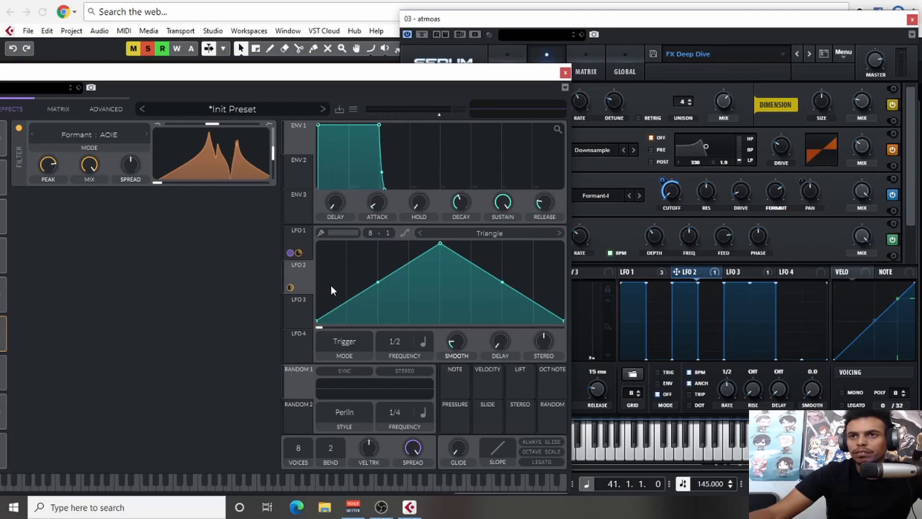
click(323, 232)
drag(336, 310, 339, 243)
mouse_move(358, 286)
mouse_down()
mouse_move(362, 372)
mouse_move(385, 315)
mouse_move(385, 240)
mouse_move(420, 271)
mouse_move(421, 356)
mouse_move(455, 389)
mouse_move(485, 232)
mouse_move(517, 277)
mouse_move(544, 273)
mouse_move(551, 372)
mouse_move(536, 344)
mouse_up()
drag(456, 341, 464, 402)
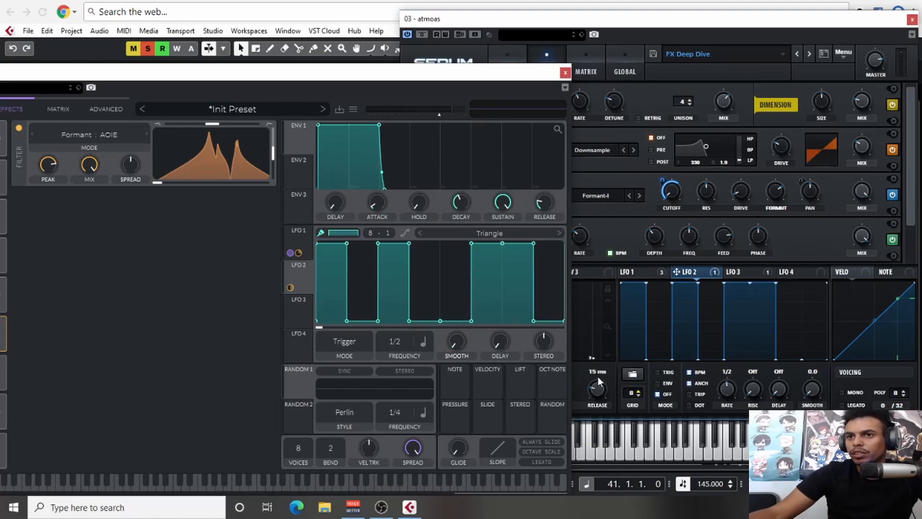
- Enable Vital's distortion as Down Sample and lower its drive and mix to match Serum's distortion settings
click(569, 19)
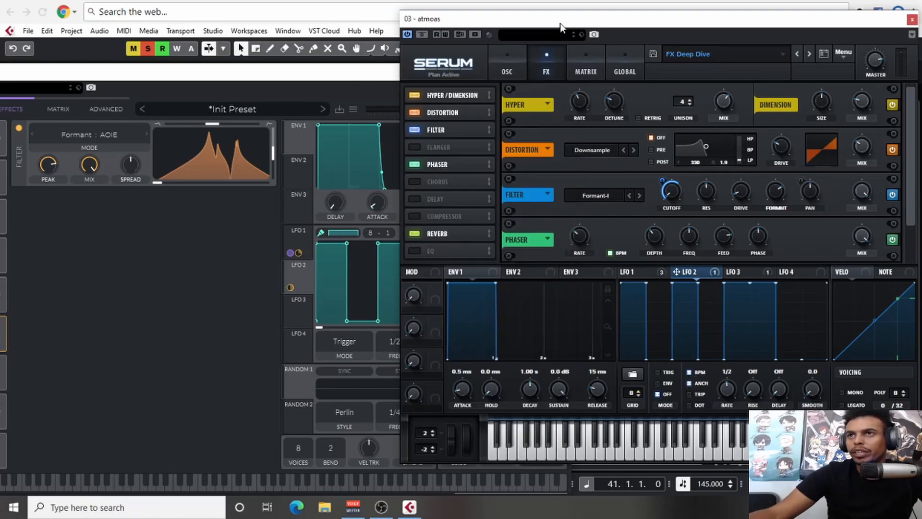
click(352, 78)
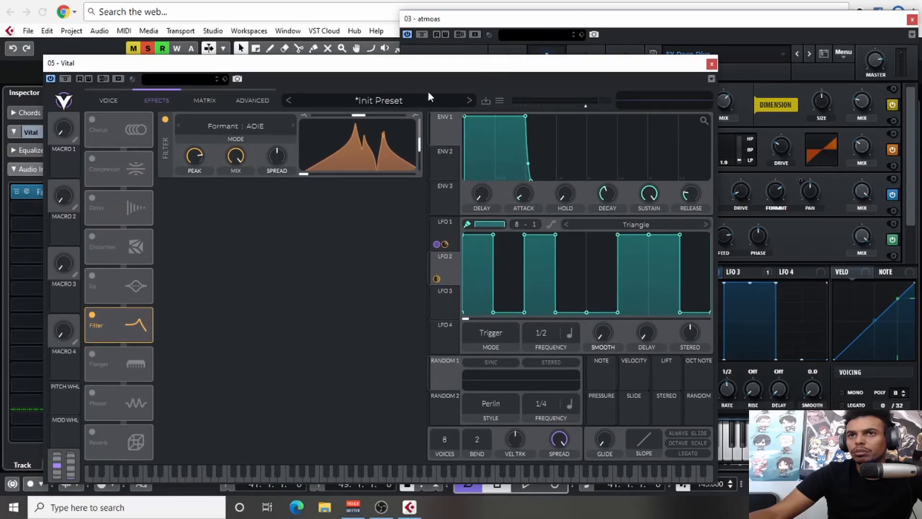
click(89, 240)
click(207, 129)
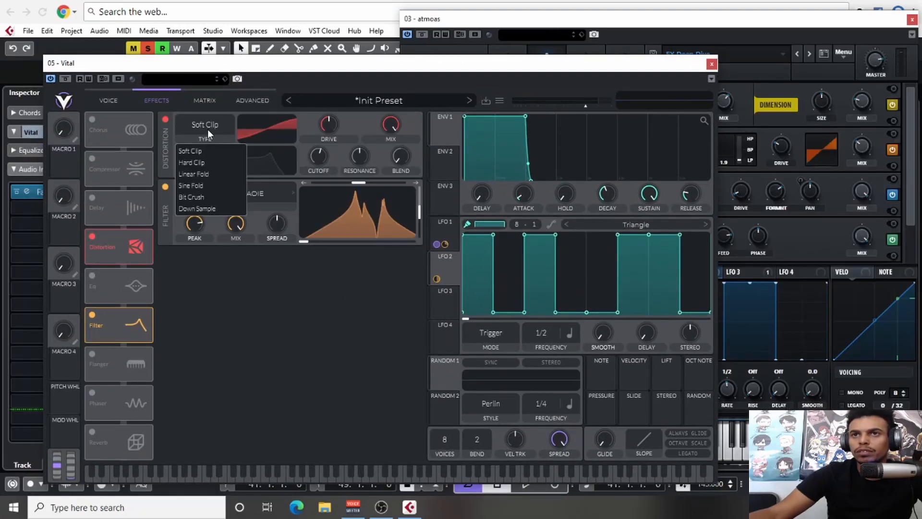
click(207, 205)
drag(390, 63, 113, 84)
drag(129, 81, 303, 44)
drag(242, 103, 235, 119)
drag(305, 104, 275, 117)
drag(425, 44, 618, 17)
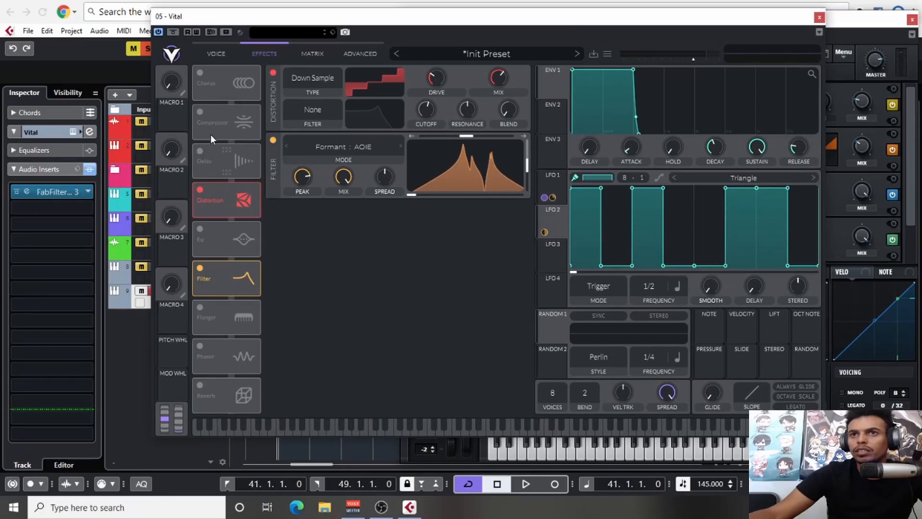
- Enable Vital's multiband compressor with a mix of 0.350 and move it after the filter in the effects chain
click(199, 112)
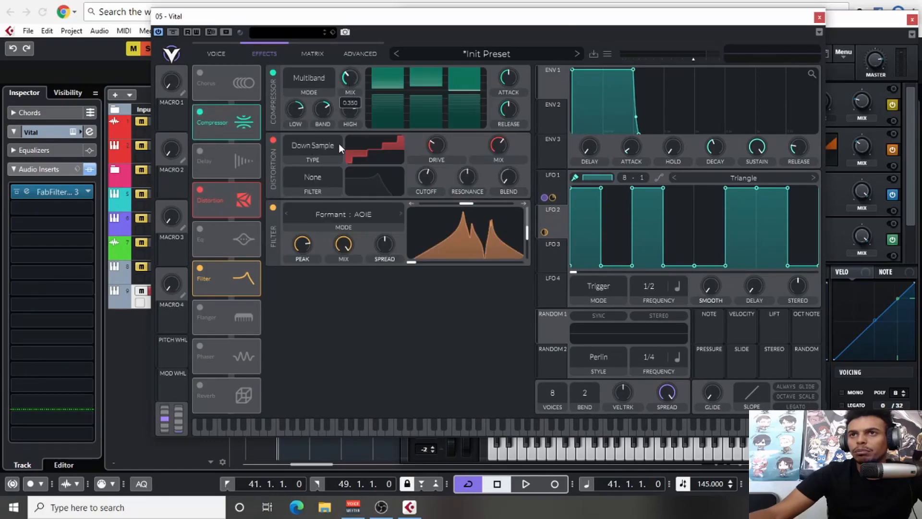
drag(457, 22, 472, 57)
drag(232, 158, 240, 318)
drag(746, 50, 667, 57)
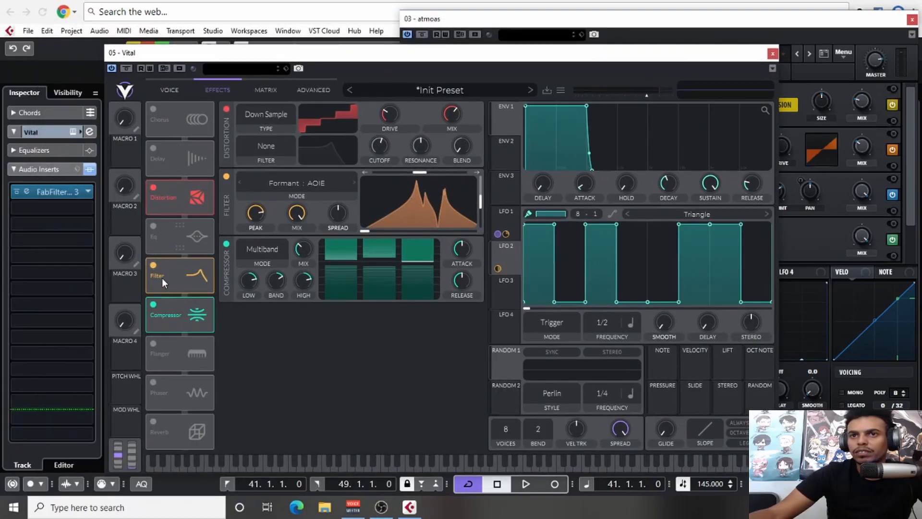
- Enable Vital's phaser and move the compressor after it in the effects chain
click(163, 358)
drag(565, 55, 503, 66)
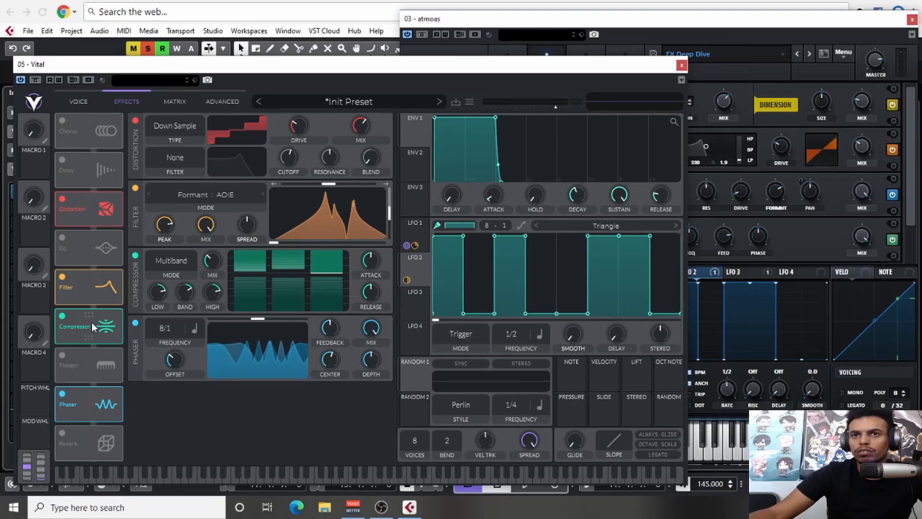
drag(91, 322, 84, 414)
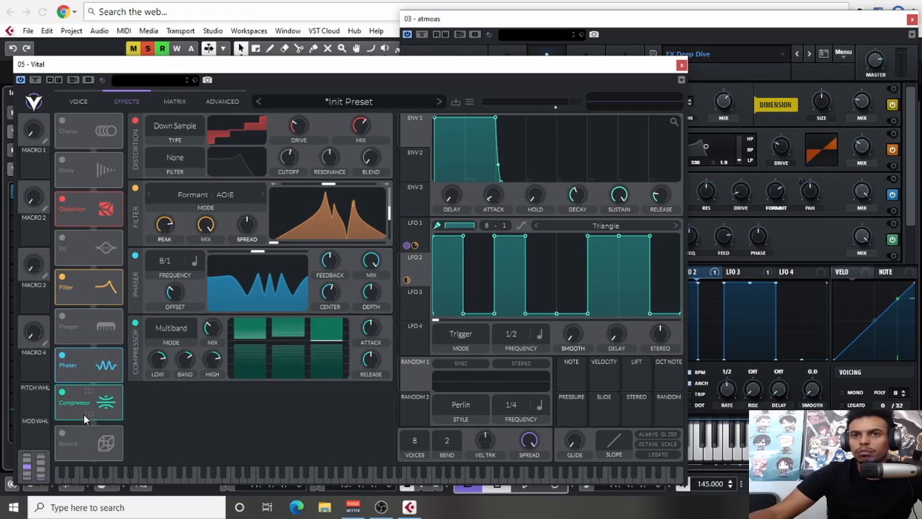
drag(407, 66, 228, 65)
- Compare Serum's phaser settings and set Vital's phaser frequency to 4/1
click(581, 238)
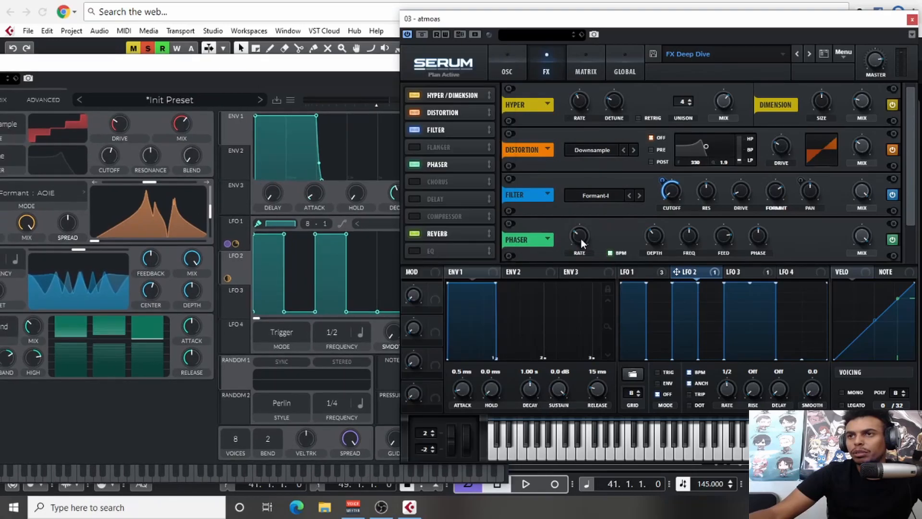
drag(159, 62, 408, 32)
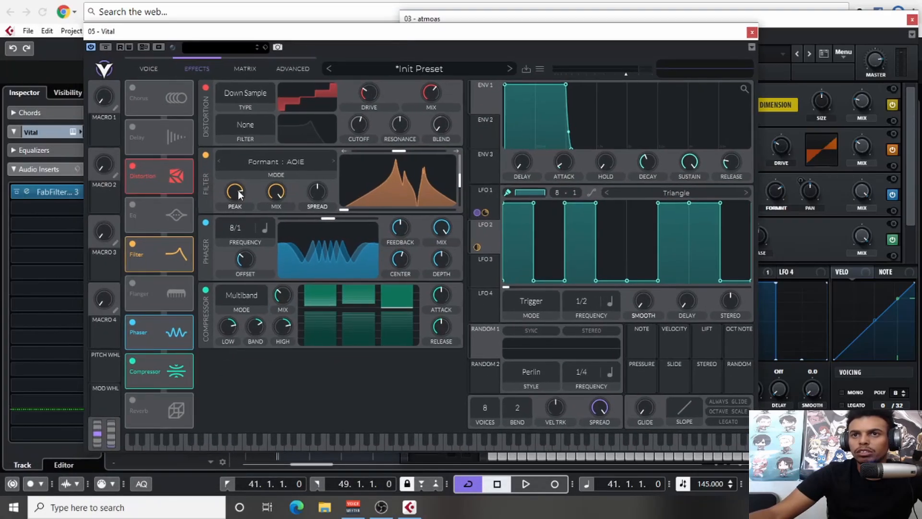
scroll(246, 232, up, 1)
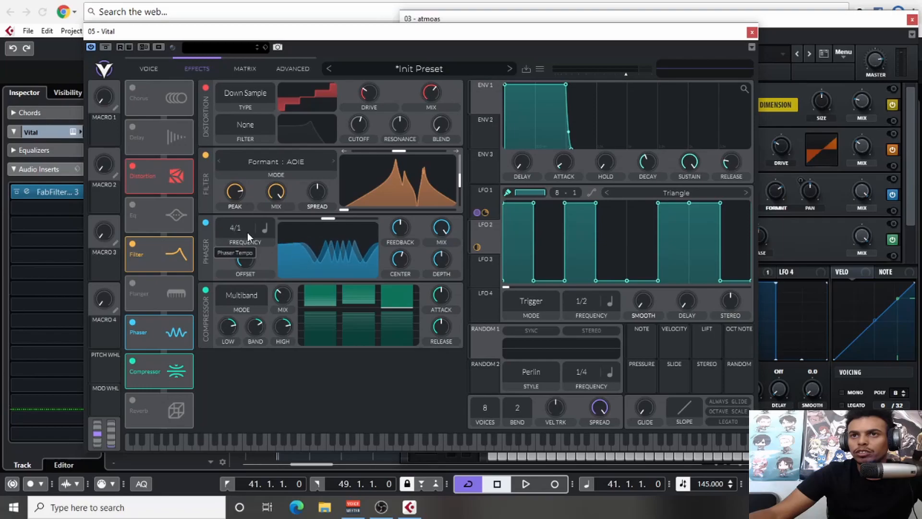
drag(661, 34, 558, 51)
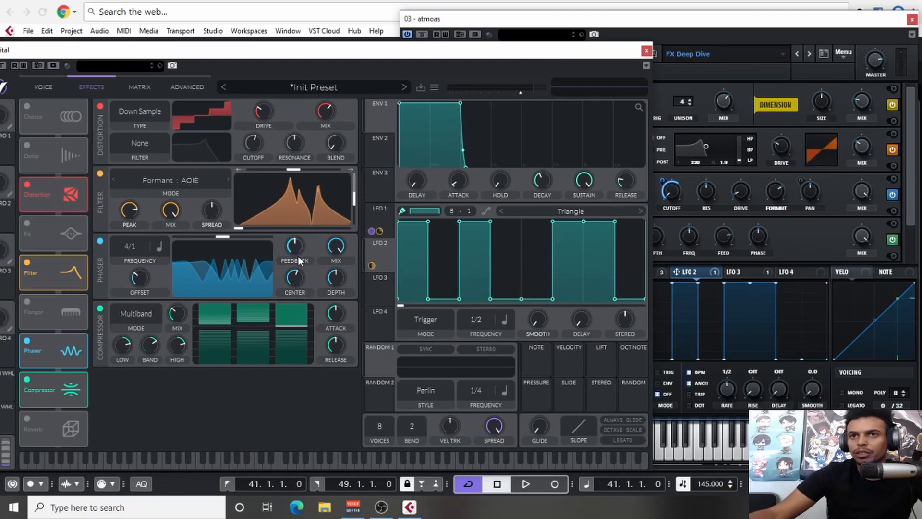
drag(560, 55, 319, 196)
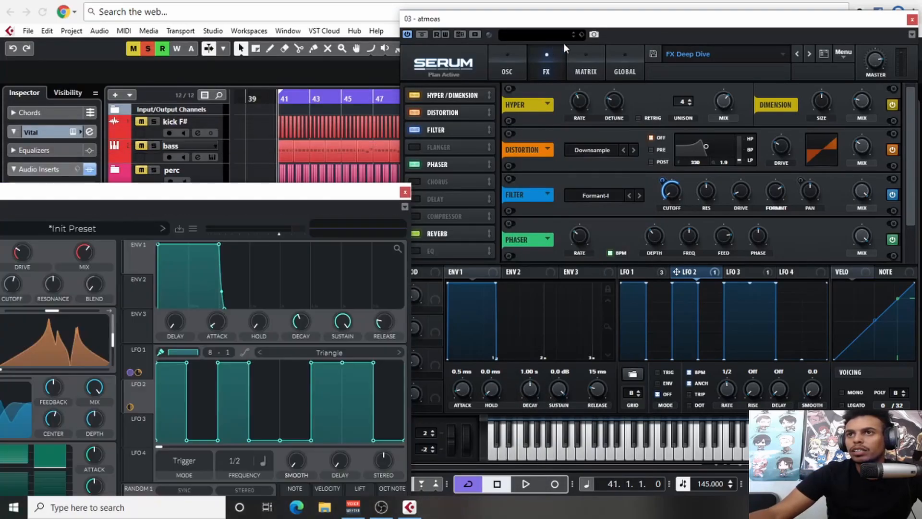
- Enable Vital's reverb and raise its mix to about half
click(587, 73)
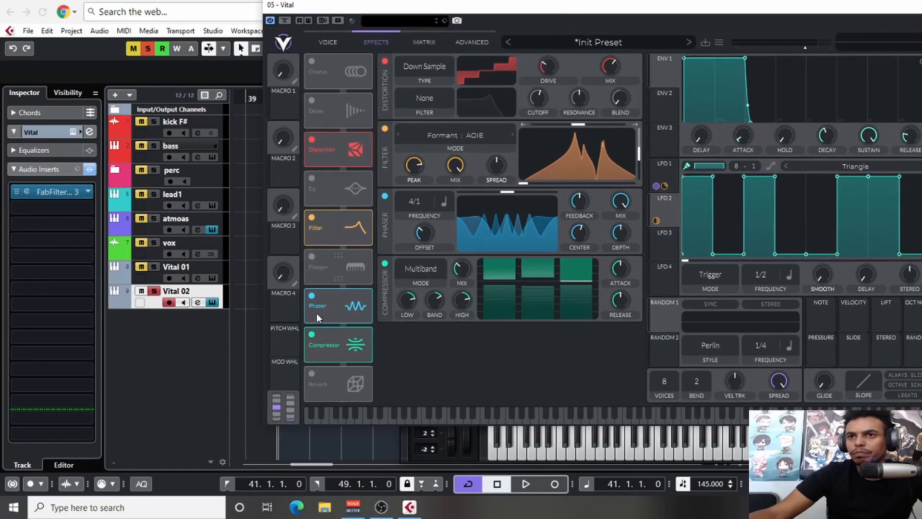
click(318, 374)
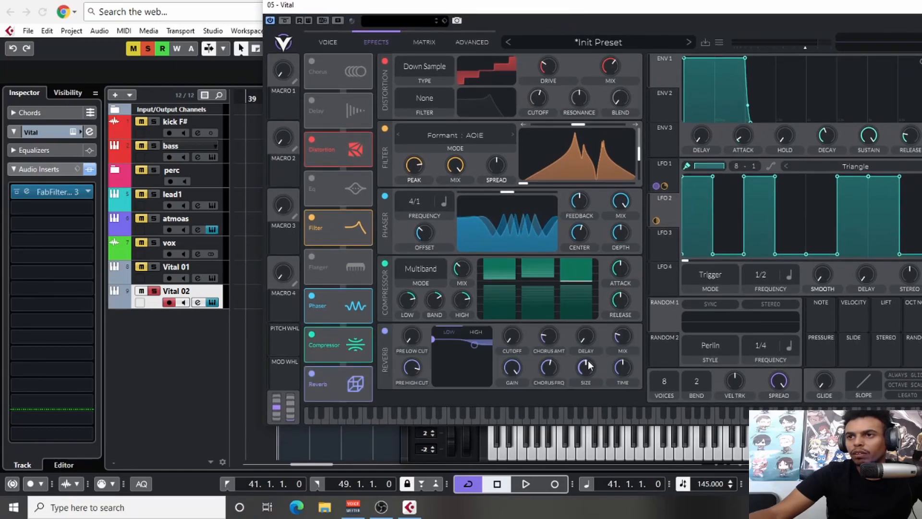
drag(614, 335, 615, 307)
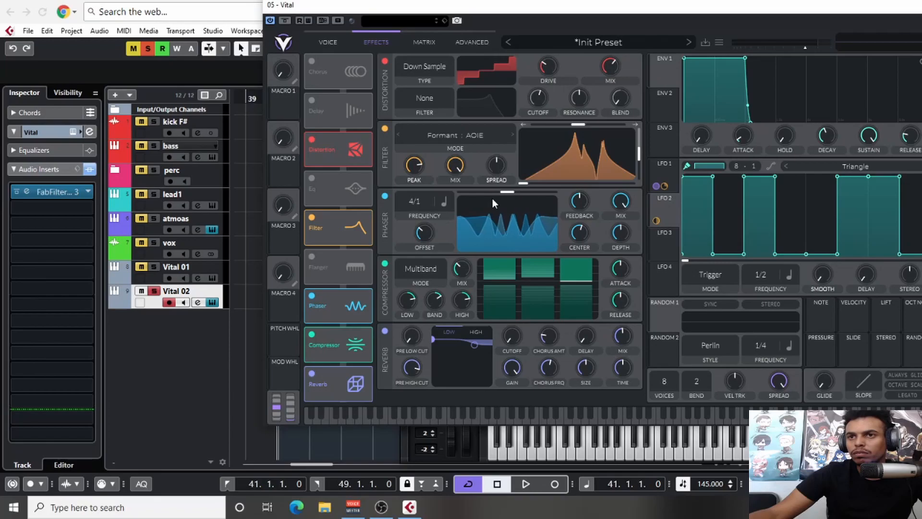
- Check Serum's LFO 3 modulation of oscillator B's volume and set the level of Vital's oscillator 2 to 0
drag(618, 18, 421, 151)
click(585, 66)
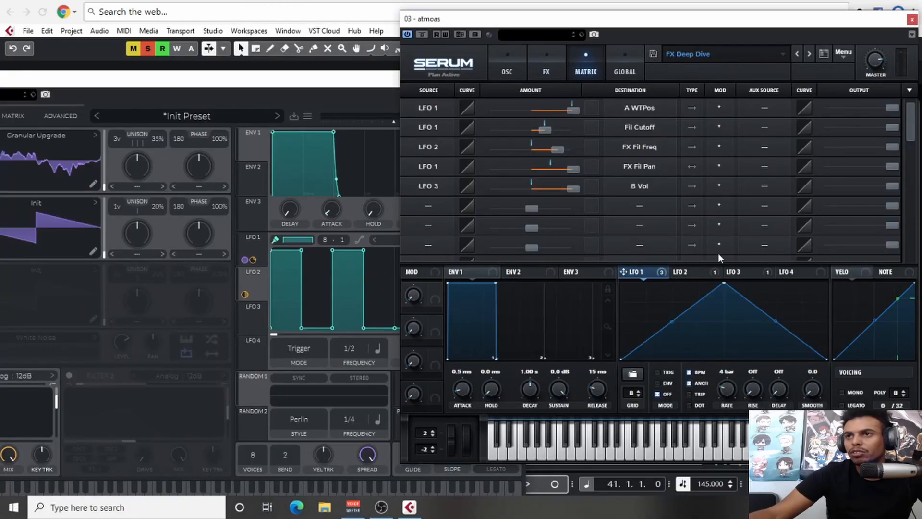
click(736, 272)
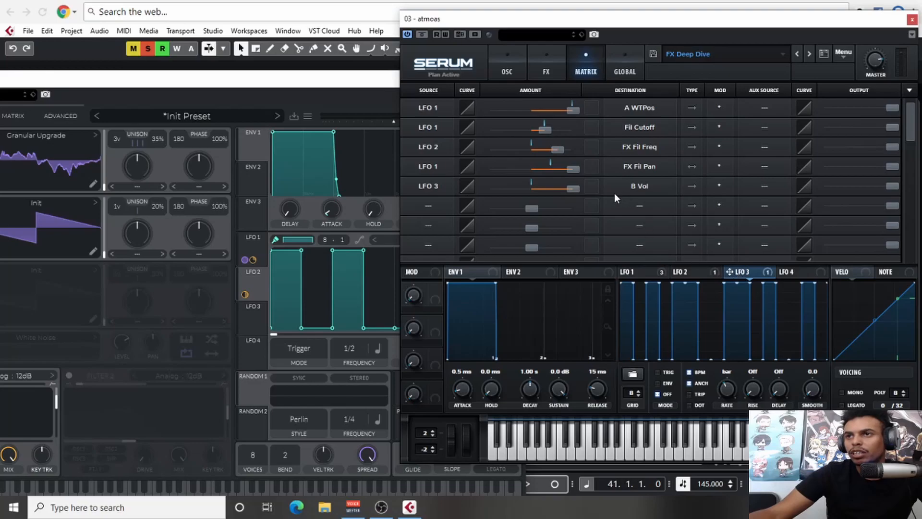
drag(297, 82, 561, 36)
drag(176, 178, 177, 342)
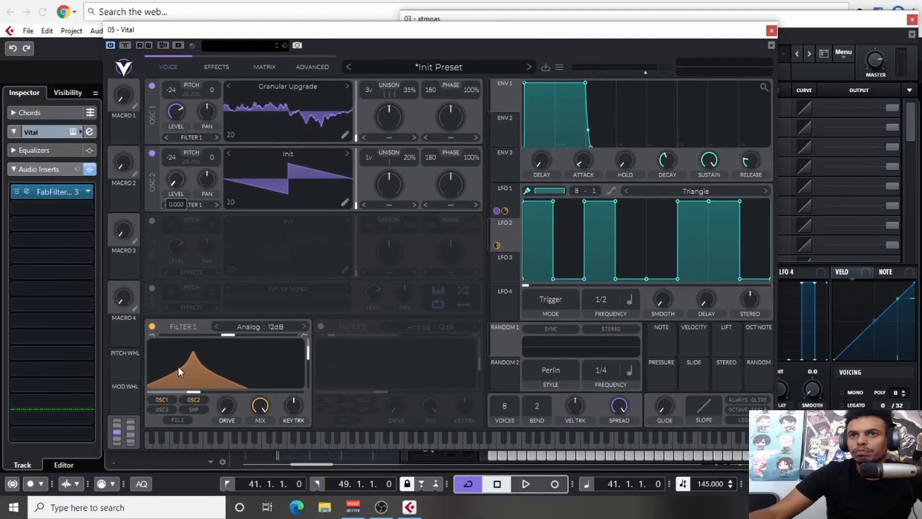
- Start painting LFO 3 with the Step shape, using Serum's LFO 3 as reference, and set its horizontal grid to 16
click(497, 272)
drag(634, 38, 419, 65)
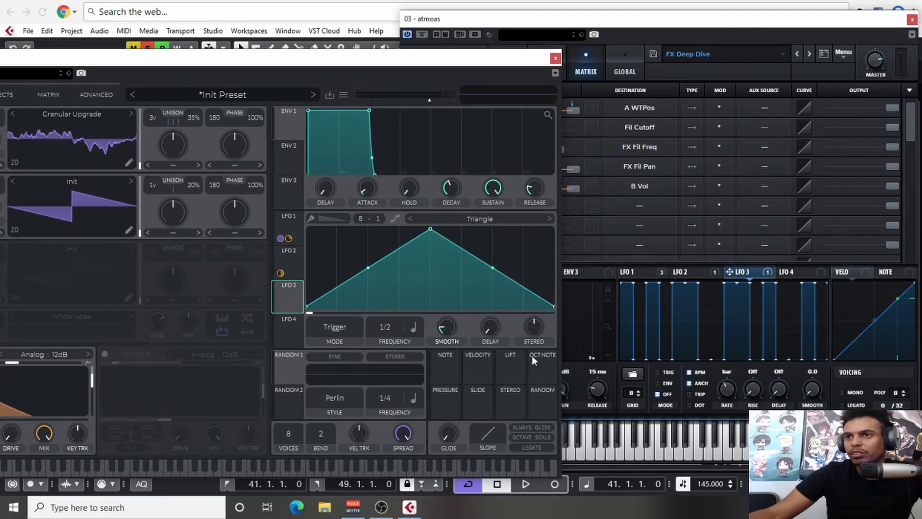
click(323, 218)
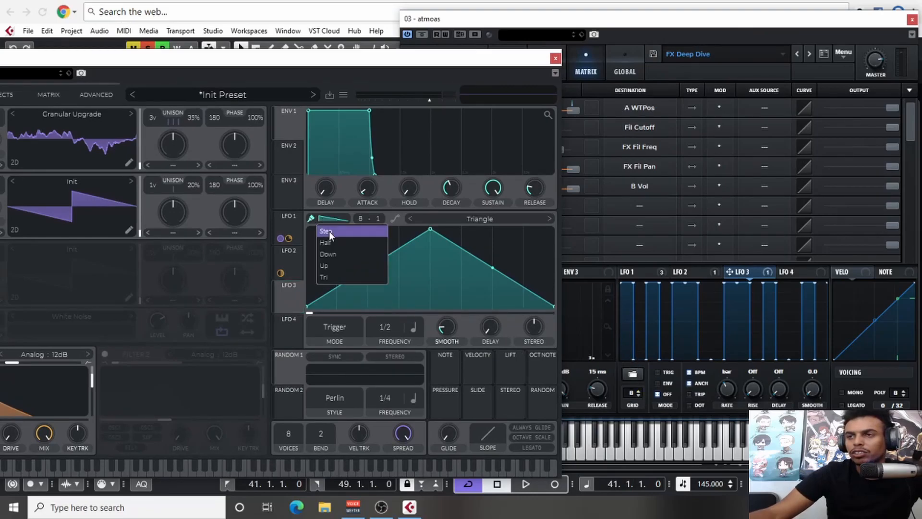
click(330, 232)
drag(324, 306, 311, 219)
mouse_move(342, 260)
mouse_down()
mouse_move(366, 258)
mouse_move(364, 344)
mouse_up()
scroll(364, 217, up, 8)
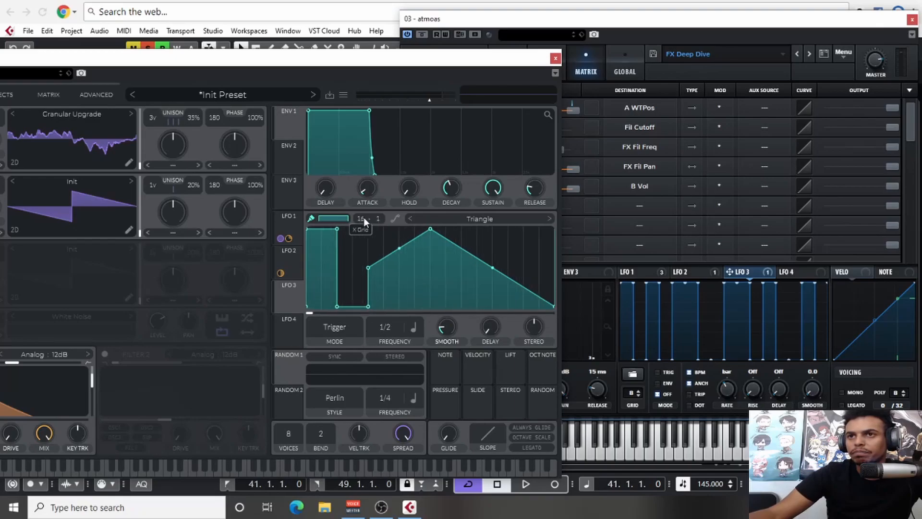
- Paint LFO 3's on/off step pattern across the 16-column grid to match Serum's LFO 3 shape
drag(331, 275, 335, 308)
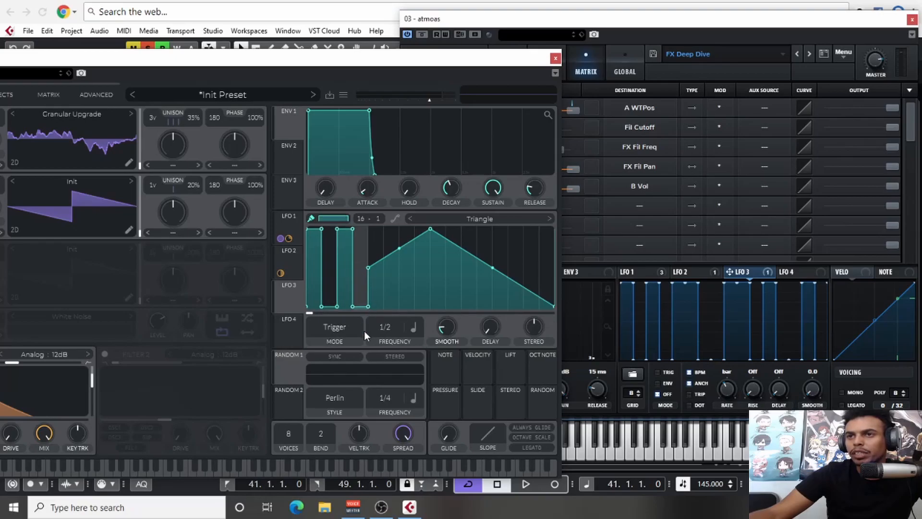
mouse_move(369, 281)
mouse_down()
mouse_move(376, 209)
mouse_move(391, 215)
mouse_up()
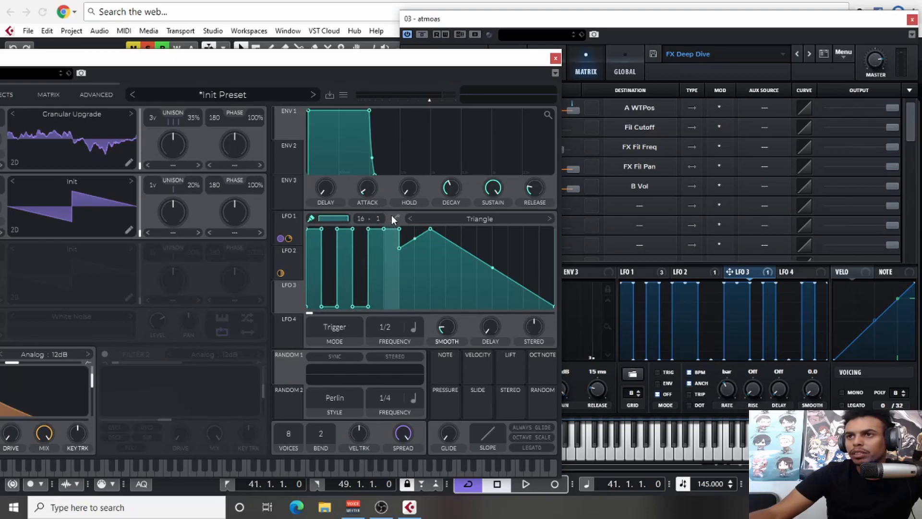
mouse_move(406, 252)
mouse_down()
mouse_move(406, 310)
mouse_move(428, 281)
mouse_move(424, 302)
mouse_move(438, 230)
mouse_up()
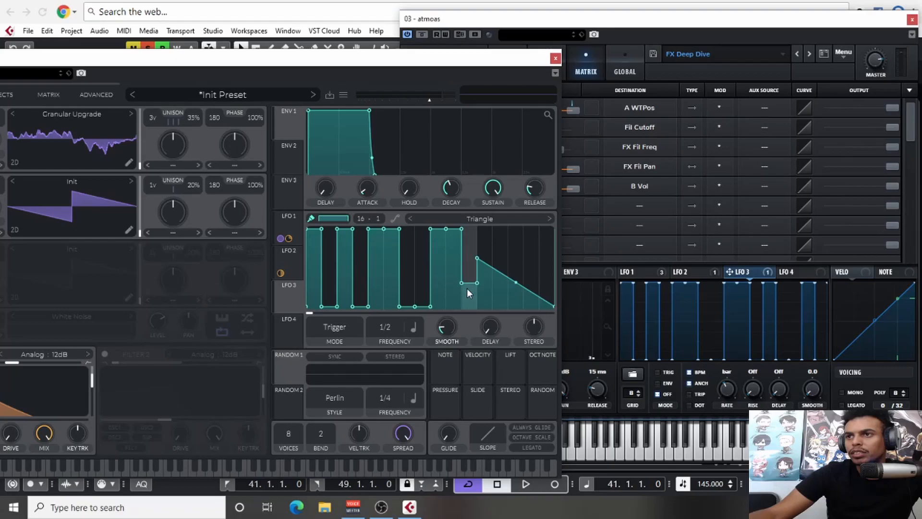
drag(476, 298, 479, 236)
click(501, 303)
click(516, 302)
mouse_move(530, 303)
mouse_down()
mouse_move(529, 200)
mouse_move(551, 324)
mouse_up()
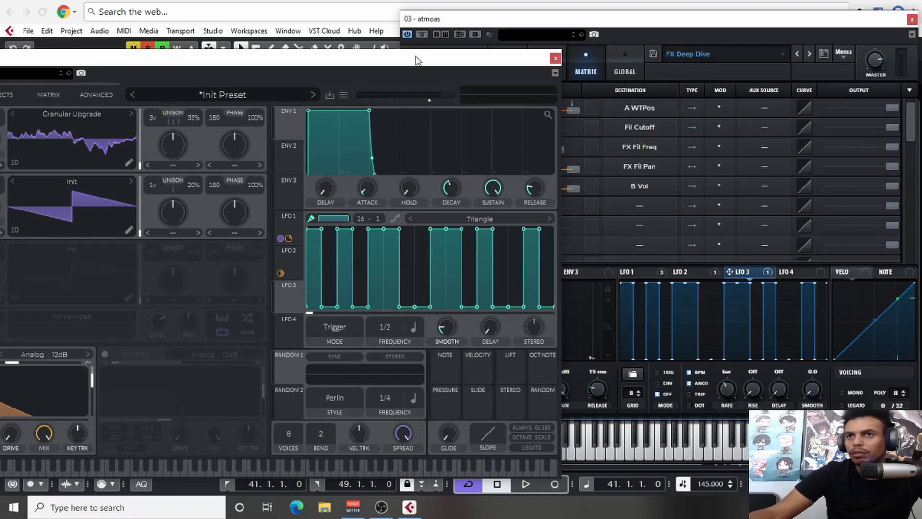
- Assign LFO 3 as a modulator of oscillator 2's level in Vital
drag(423, 57, 602, 66)
drag(462, 307, 145, 223)
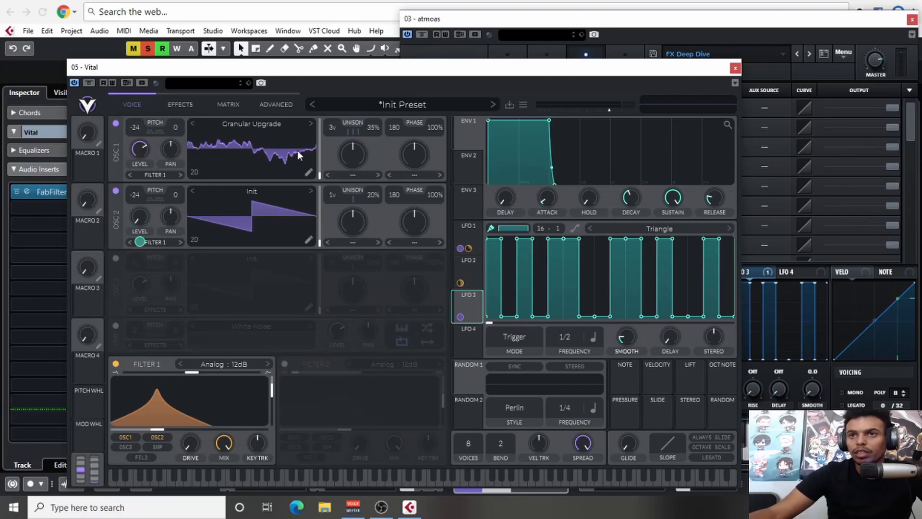
drag(535, 68, 578, 41)
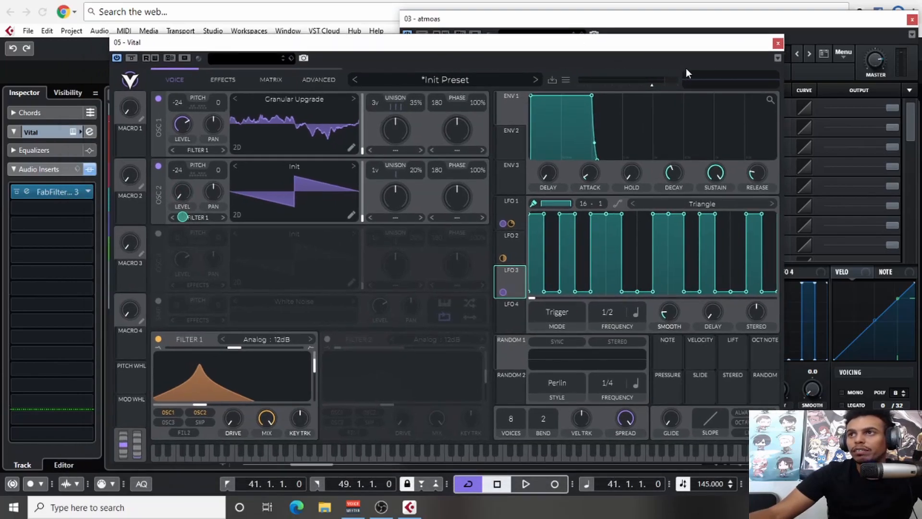
- Close the Vital window and play the Vital 02 and atmoas clips to compare their sound
click(778, 43)
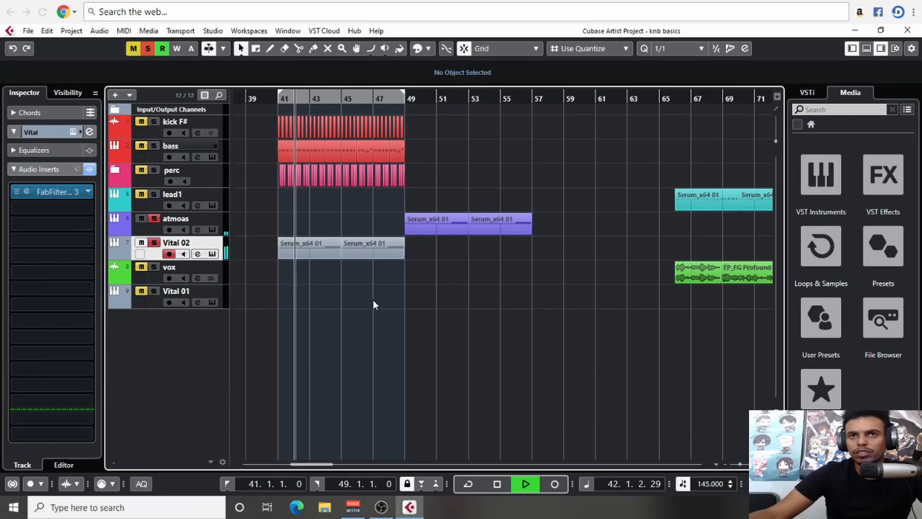
key(space)
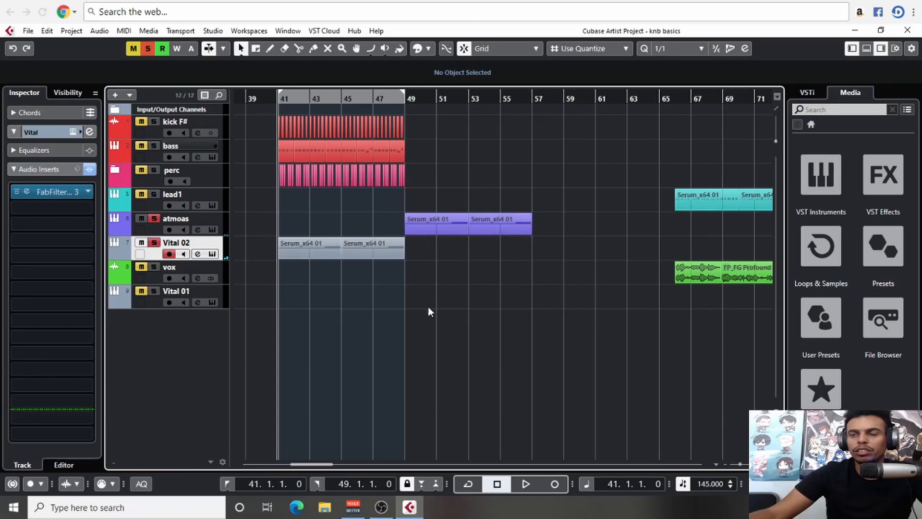
key(space)
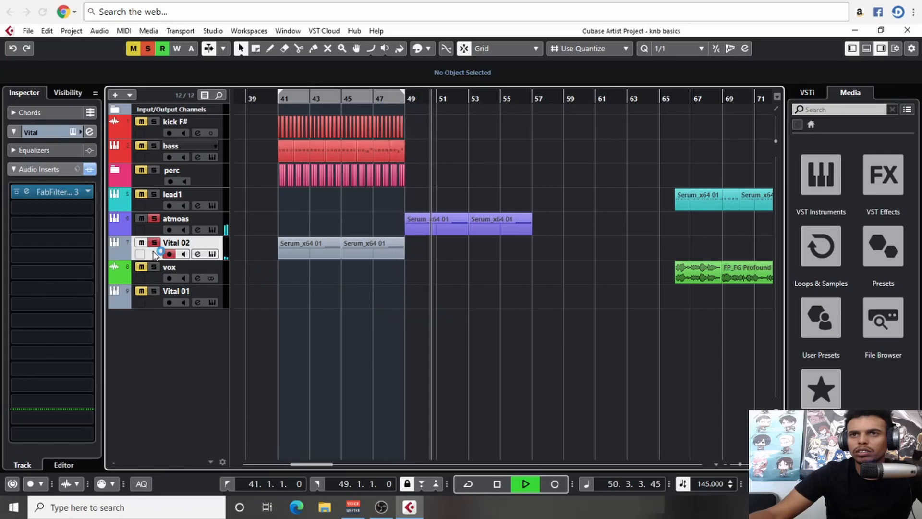
- Lower the drive of Vital's Down Sample distortion slightly and close the synth window
click(73, 131)
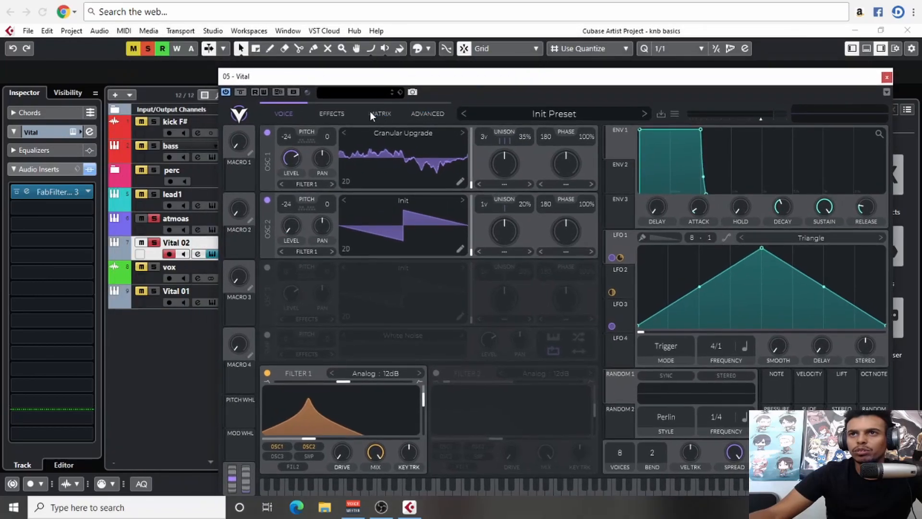
click(342, 113)
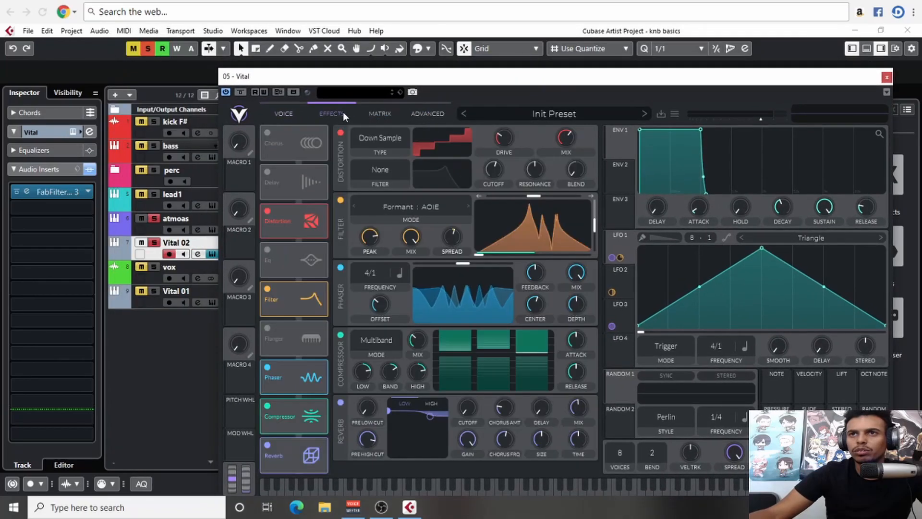
mouse_move(511, 137)
mouse_down()
mouse_move(511, 123)
mouse_move(507, 139)
mouse_up()
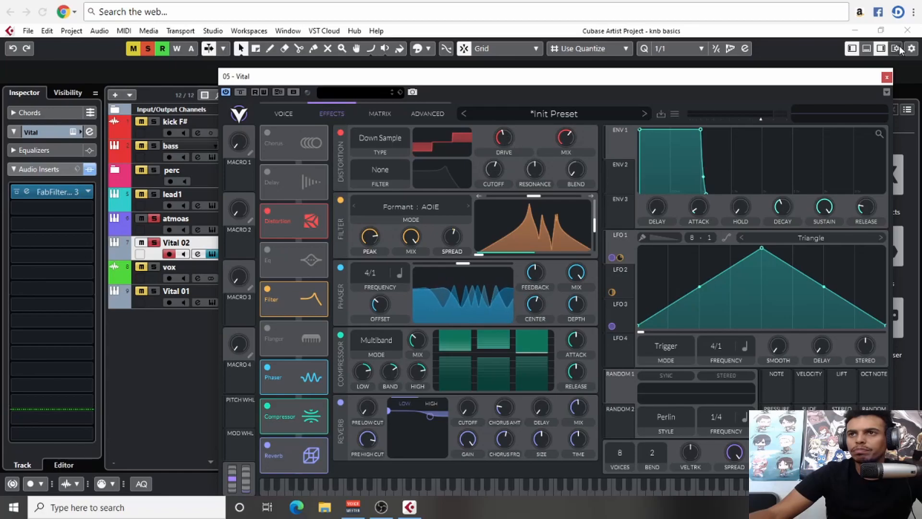
click(886, 77)
- Play from bar 41 and fine-tune the distortion drive in Vital's effects while listening
click(288, 94)
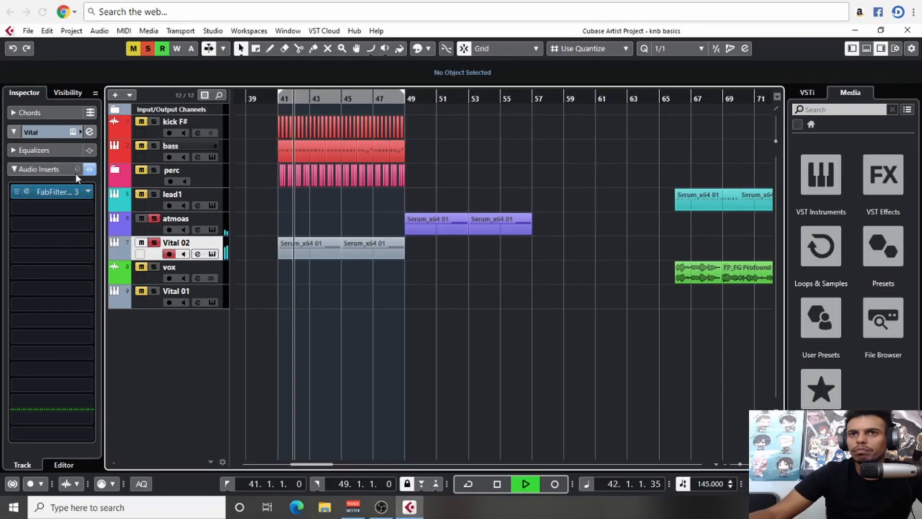
click(115, 219)
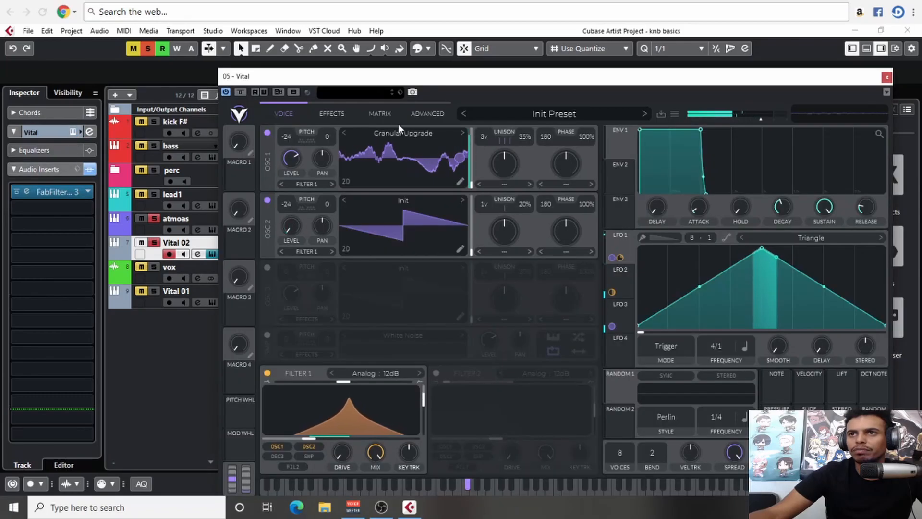
click(332, 113)
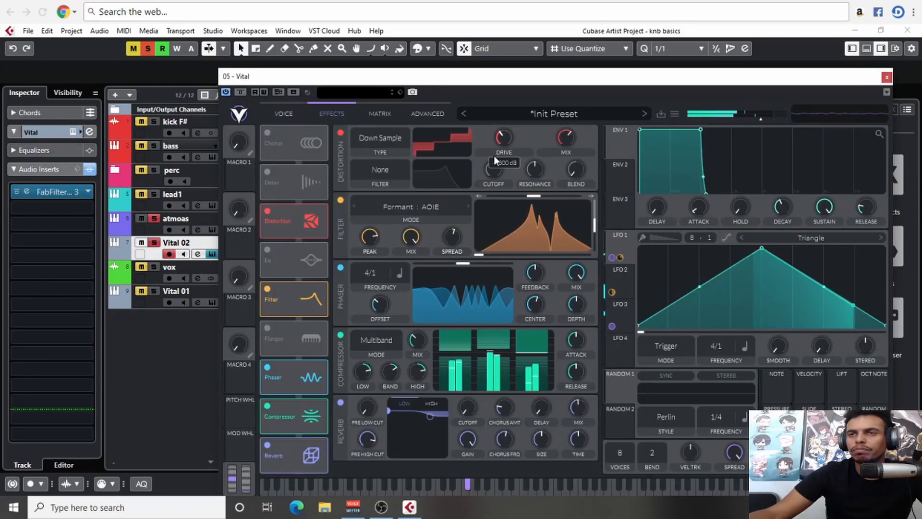
- Extend the locator range to bar 57 and replay from bar 41 to compare Vital 02 with atmoas
click(887, 77)
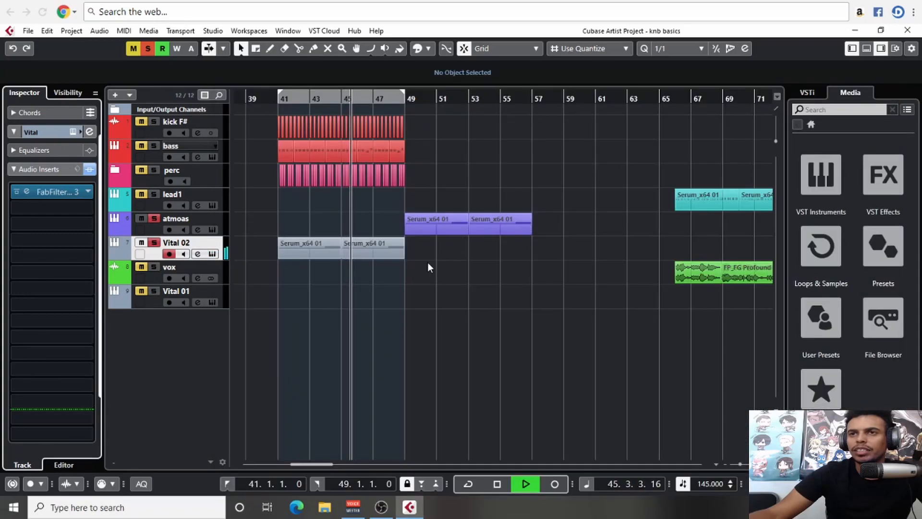
drag(404, 97, 530, 98)
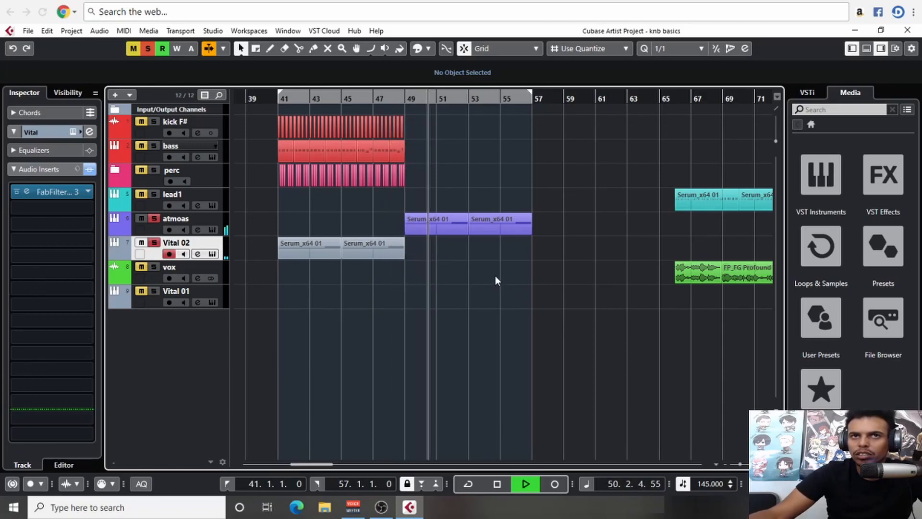
click(279, 97)
- Adjust the LFO 3 modulation amount on oscillator 2's level and review Vital's effects chain during playback
click(212, 254)
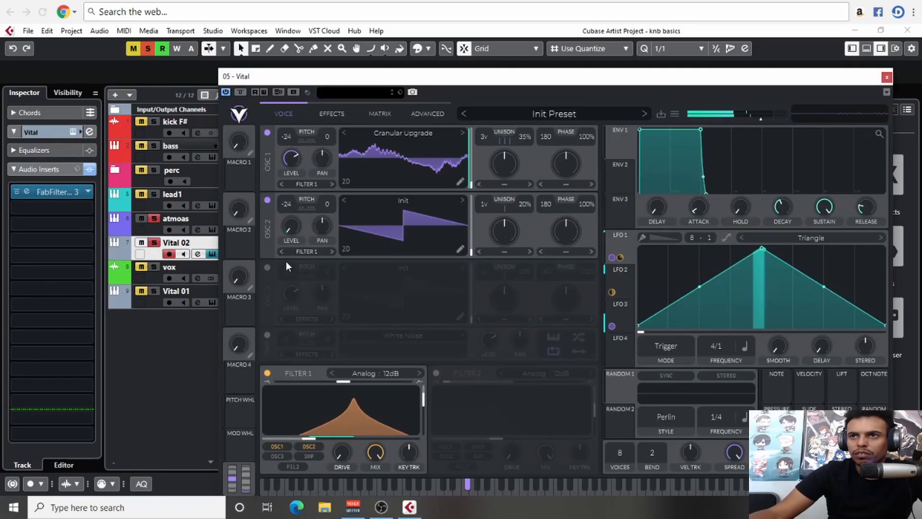
mouse_move(292, 253)
mouse_down()
mouse_move(292, 289)
mouse_move(292, 267)
mouse_up()
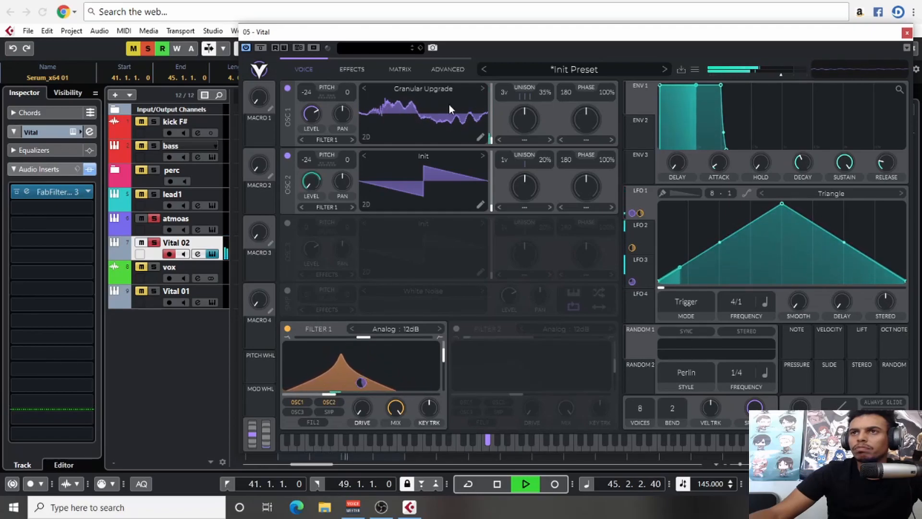
click(359, 67)
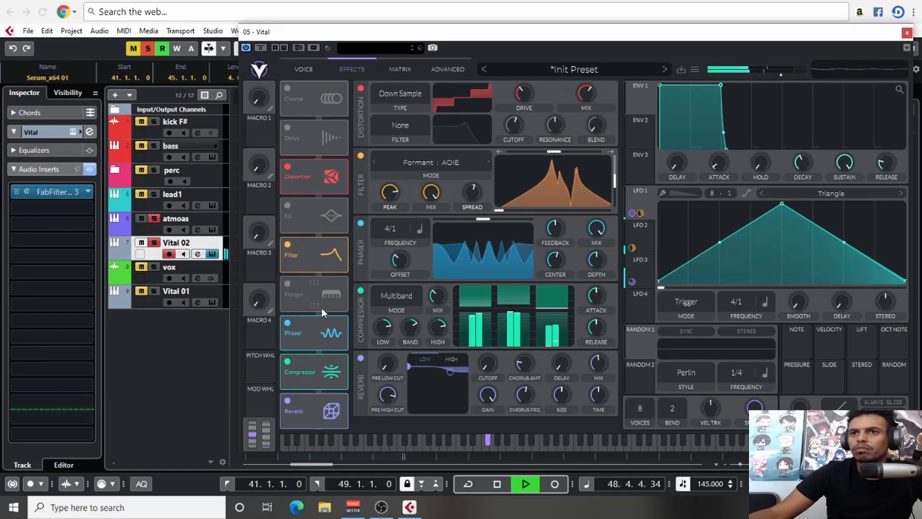
click(906, 33)
click(499, 307)
key(space)
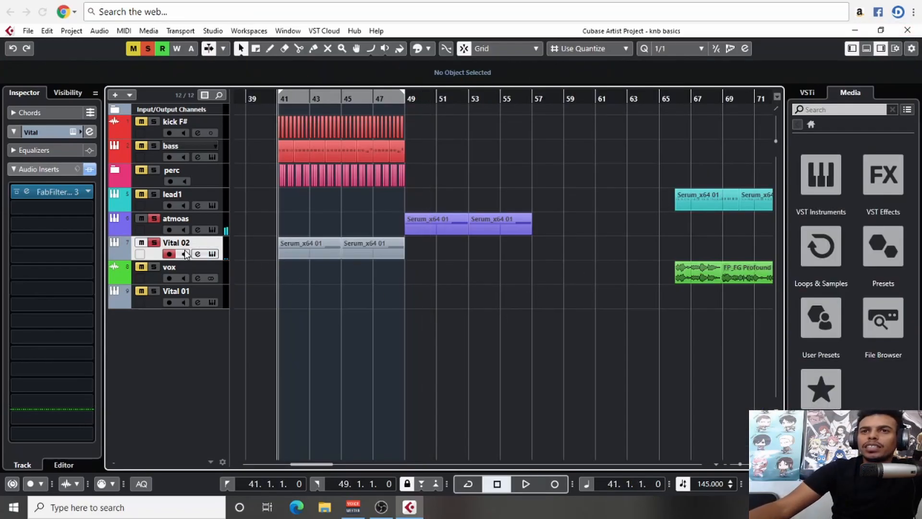
- Turn Vital's stereo spread fully down and set both the voices and the pitch bend range to 1
click(73, 132)
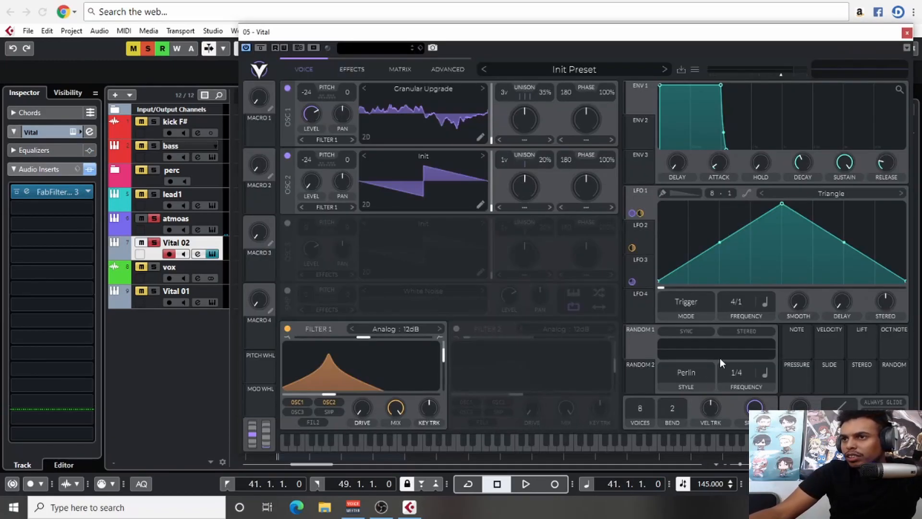
drag(755, 408, 752, 476)
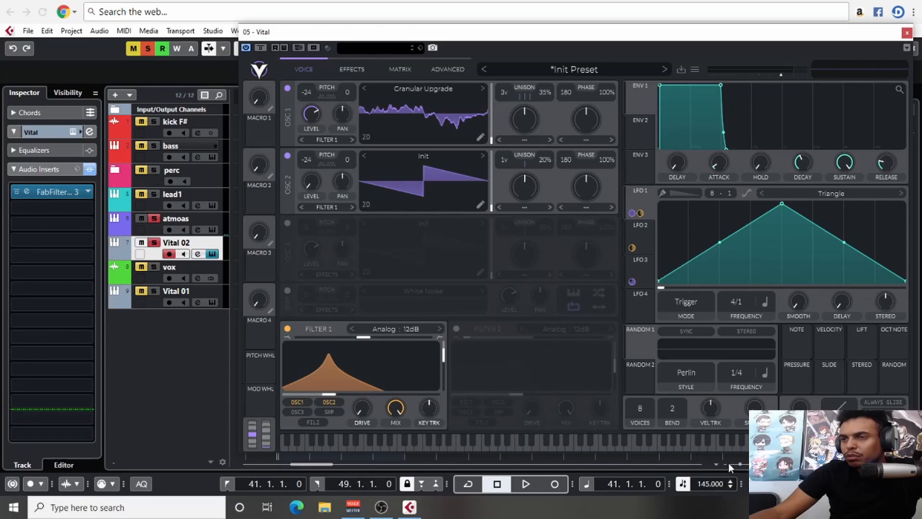
drag(643, 411, 663, 471)
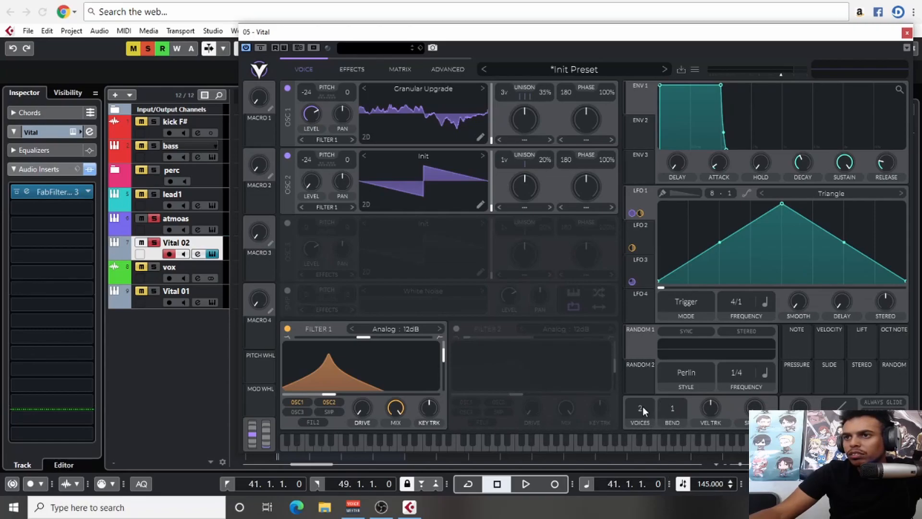
- Play the arrangement with the single-voice Vital patch to compare it with the atmoas clips
key(space)
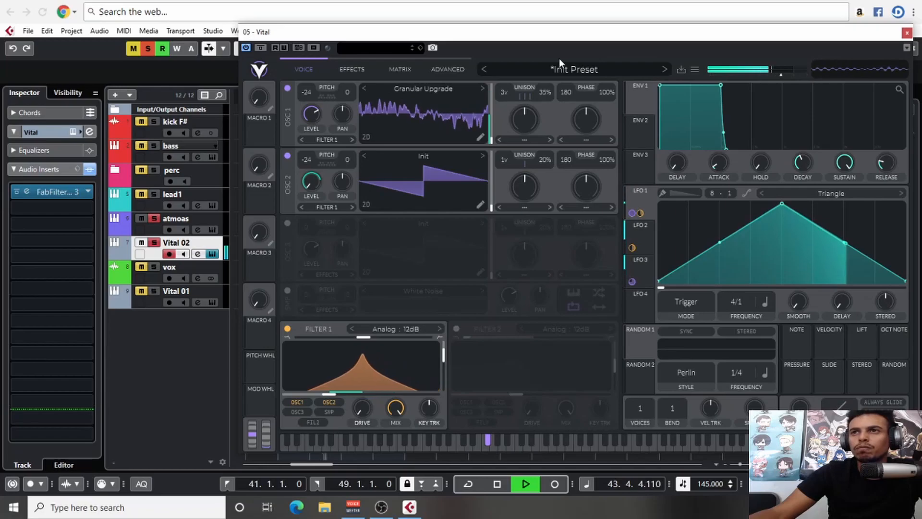
drag(584, 38, 490, 47)
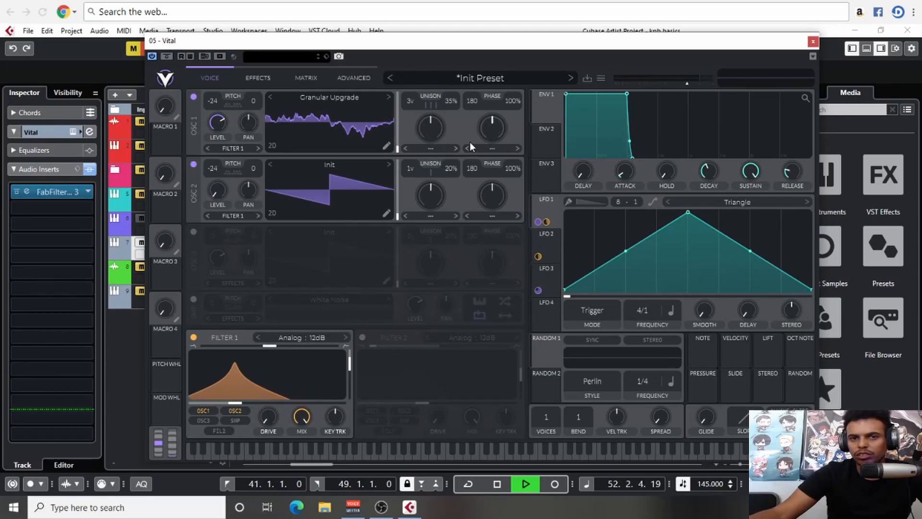
key(space)
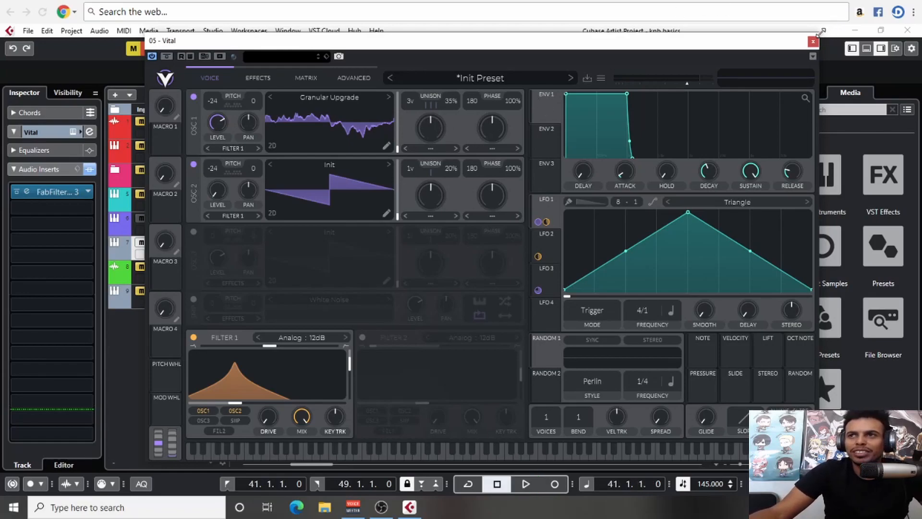
- Export the finished Vital patch as the preset FX Spooky 1 and close the synth window
click(523, 80)
click(601, 78)
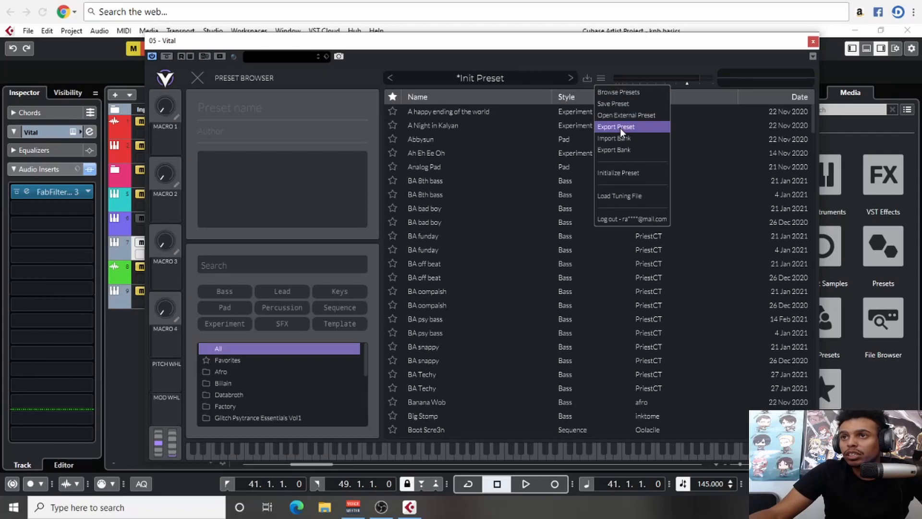
click(619, 127)
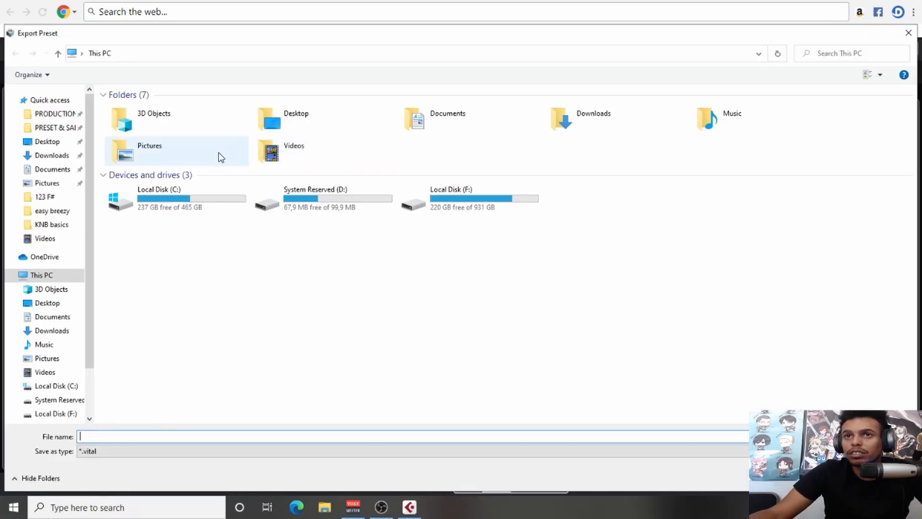
key(Escape)
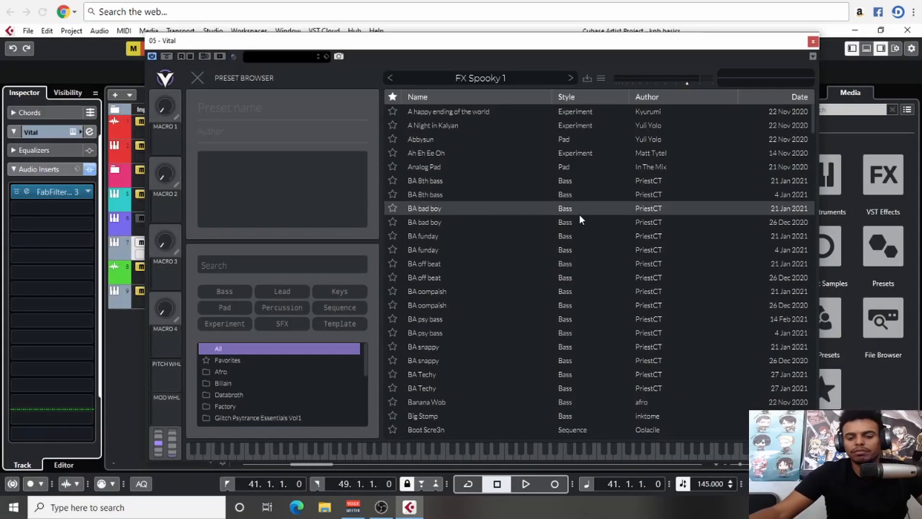
click(810, 43)
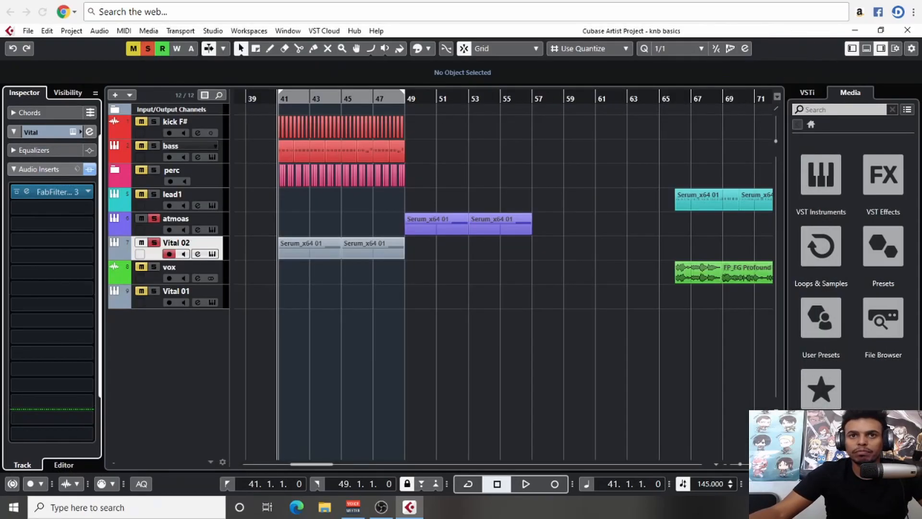